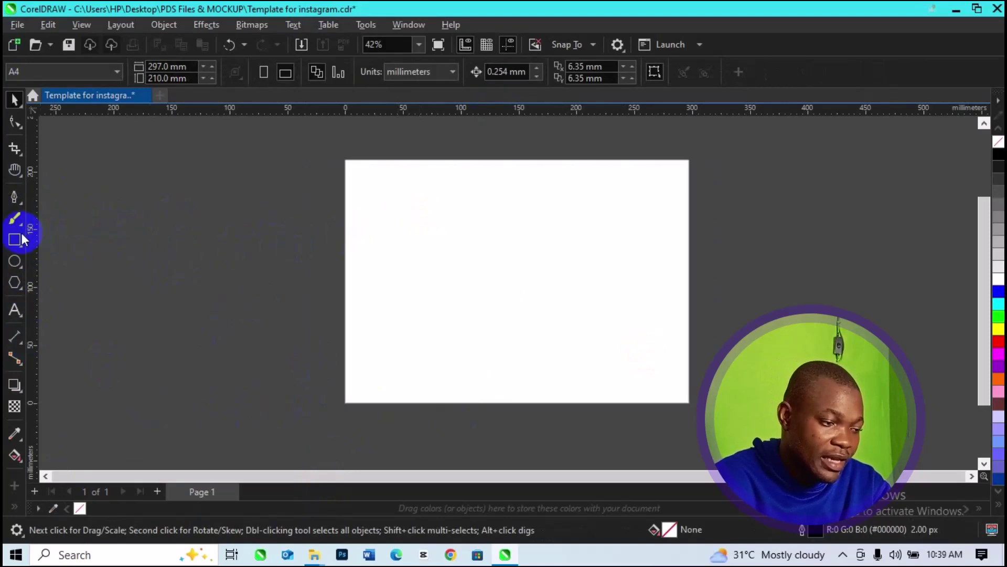
Step: Create a page-sized rectangle covering the A4 page and fill it with black
double_click(19, 240)
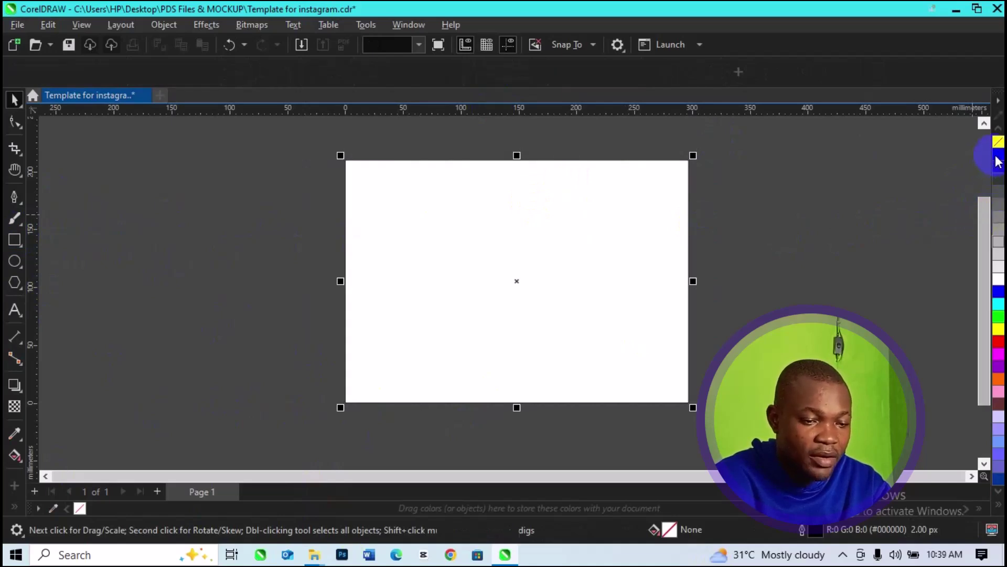
left_click(997, 157)
left_click(13, 101)
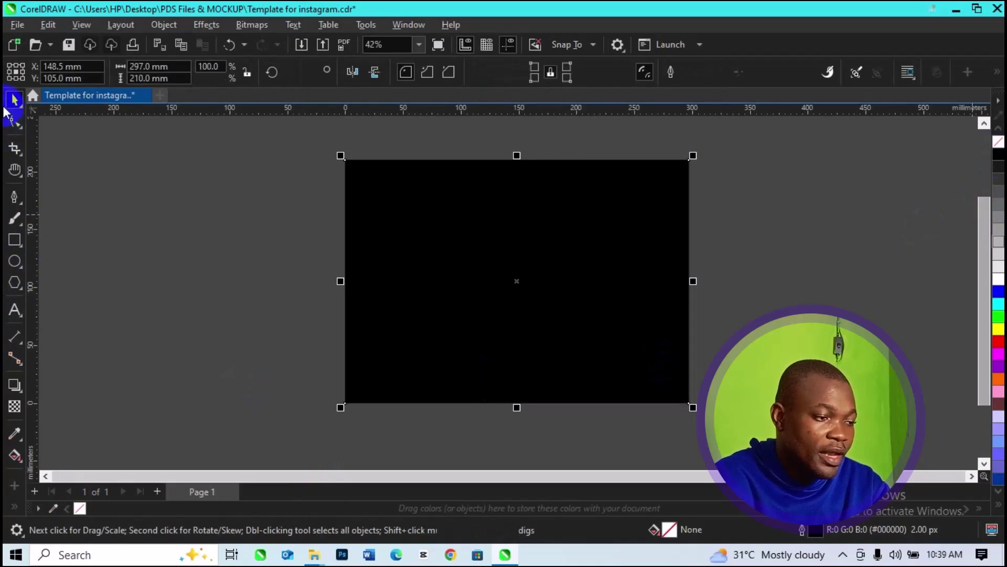
key("F6")
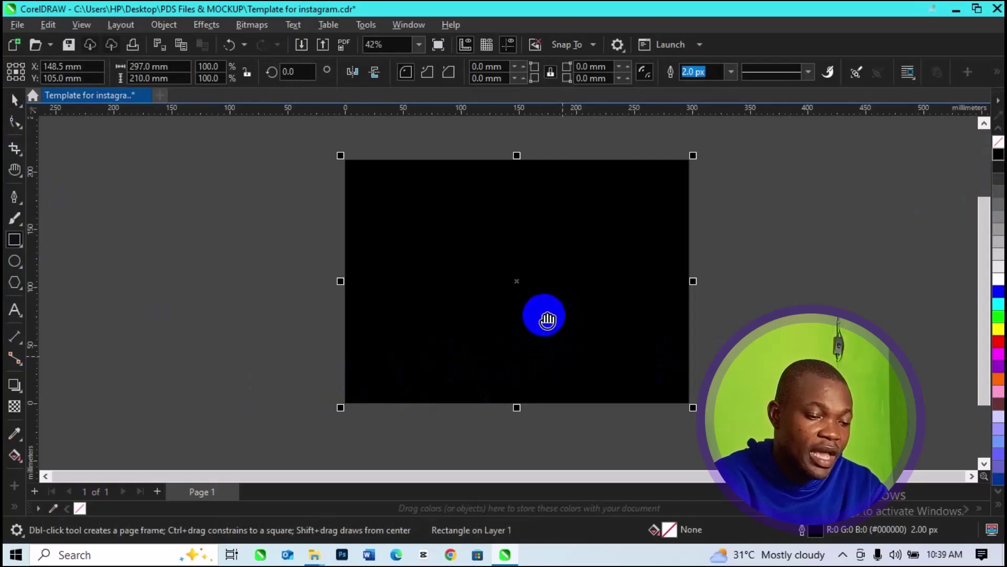
left_click(512, 324)
left_click_drag(503, 324, 515, 328)
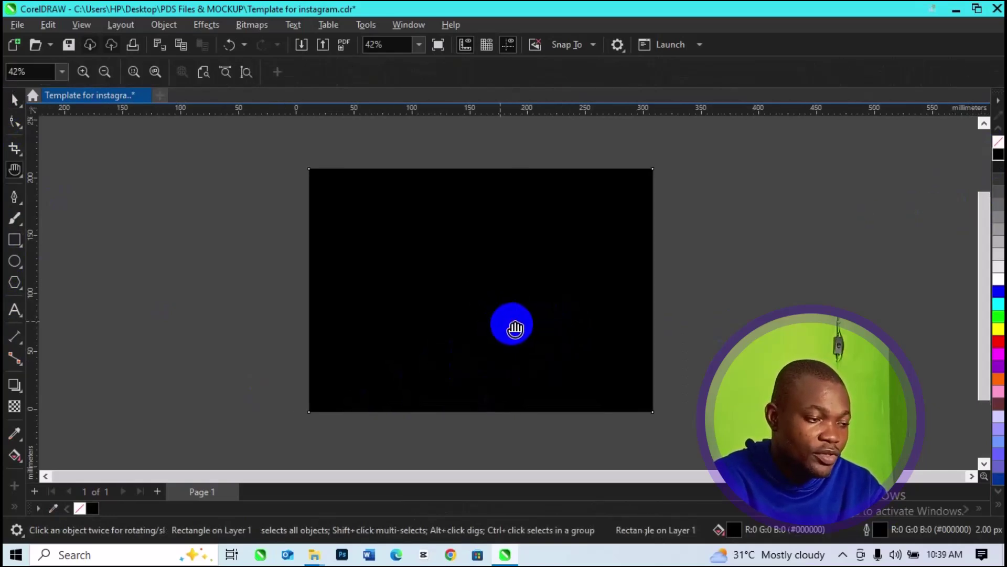
left_click(52, 71)
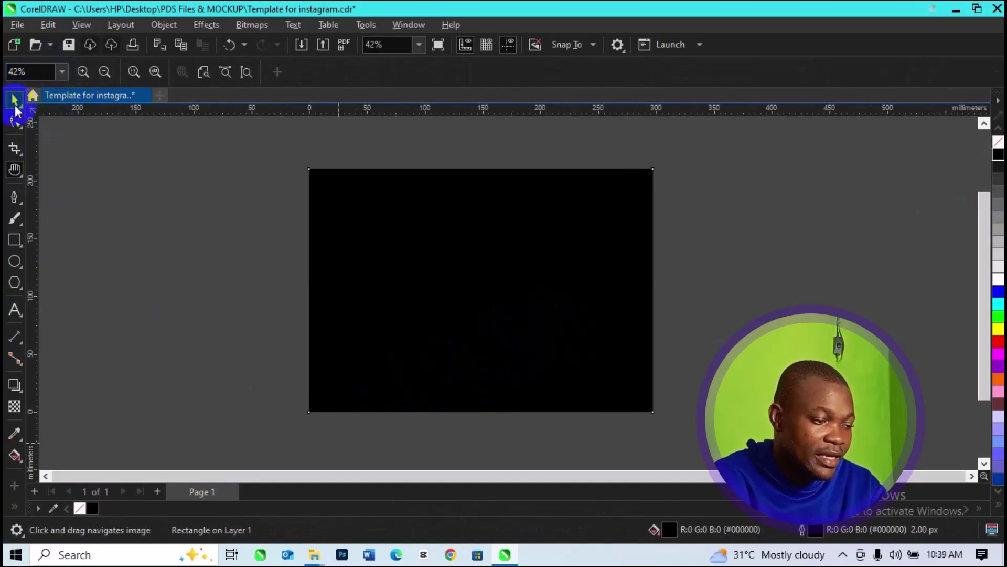
left_click(13, 102)
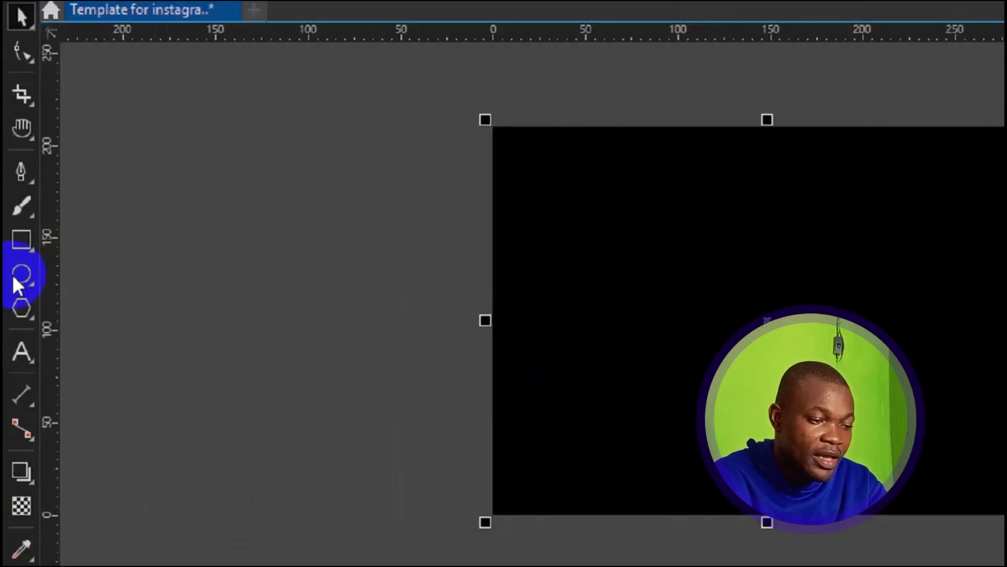
Step: Draw a circle about 106 mm in diameter on the black background and set its outline width to 50 px
left_click(16, 277)
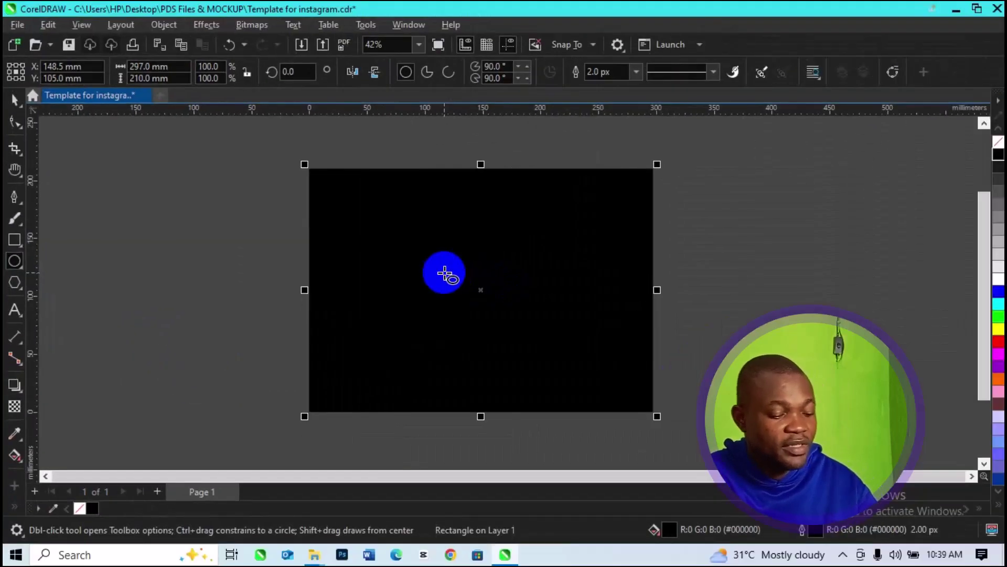
left_click_drag(444, 270, 566, 388)
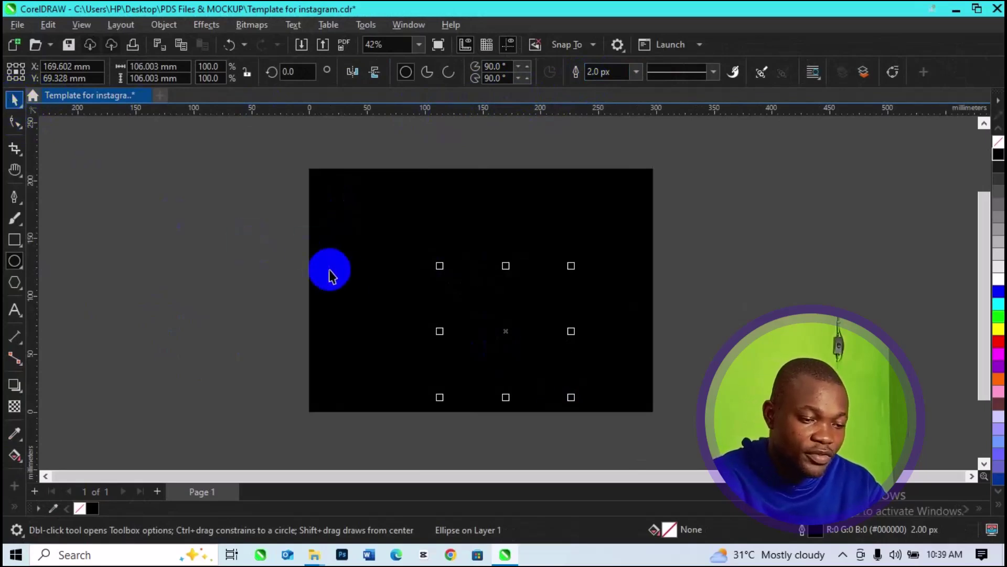
key("space")
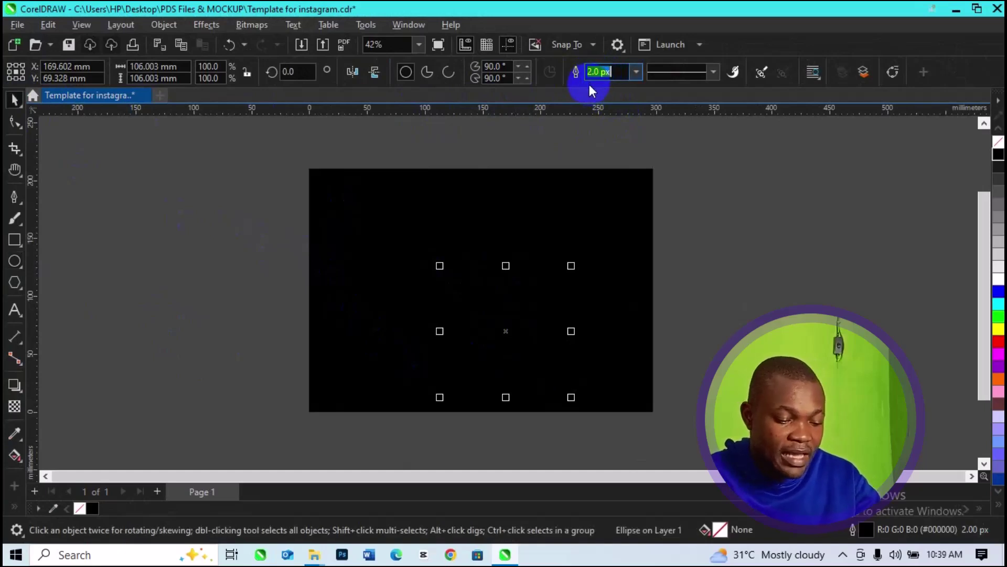
type("50")
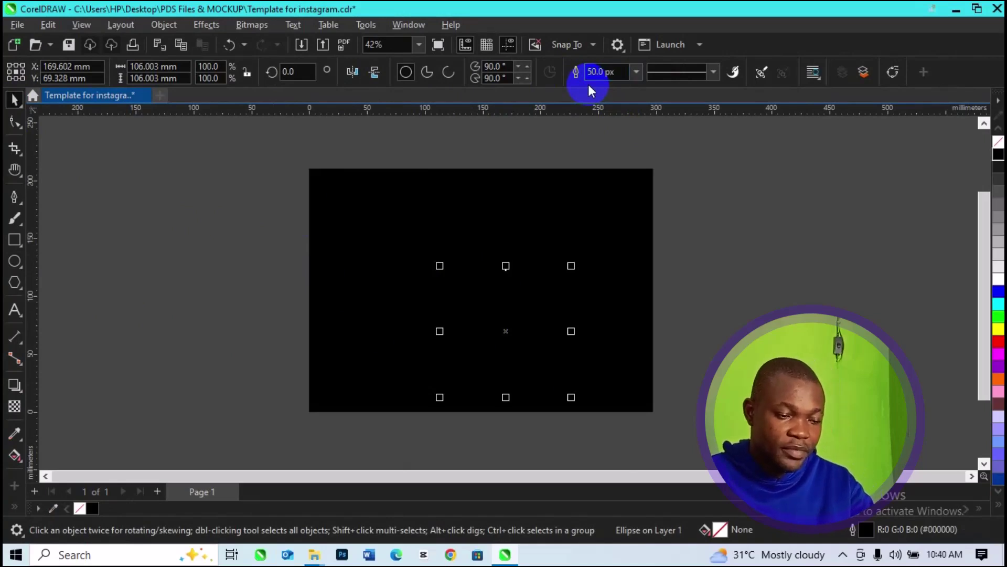
Step: Center the circle on the page and convert its outline to an object
left_click(479, 317)
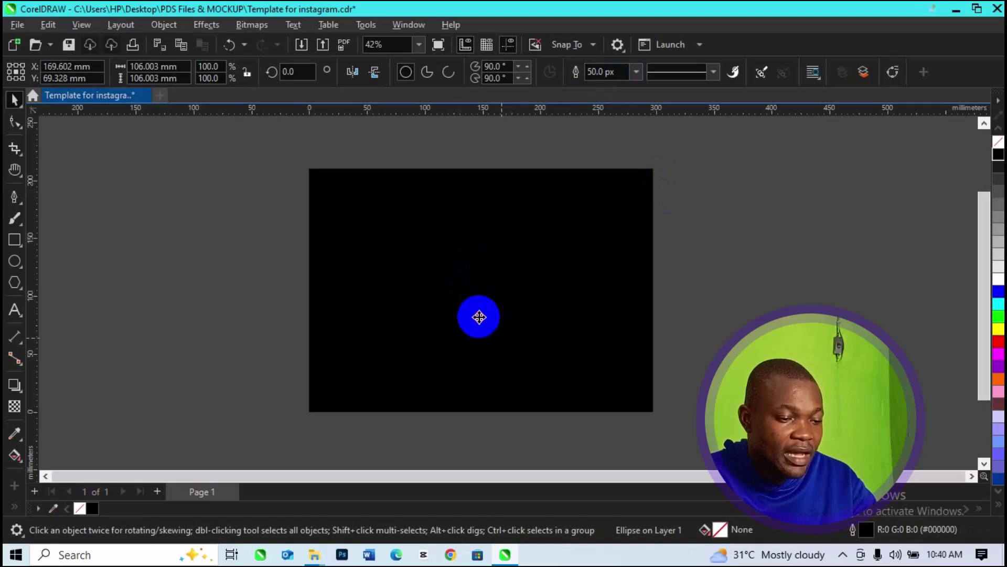
left_click(479, 318)
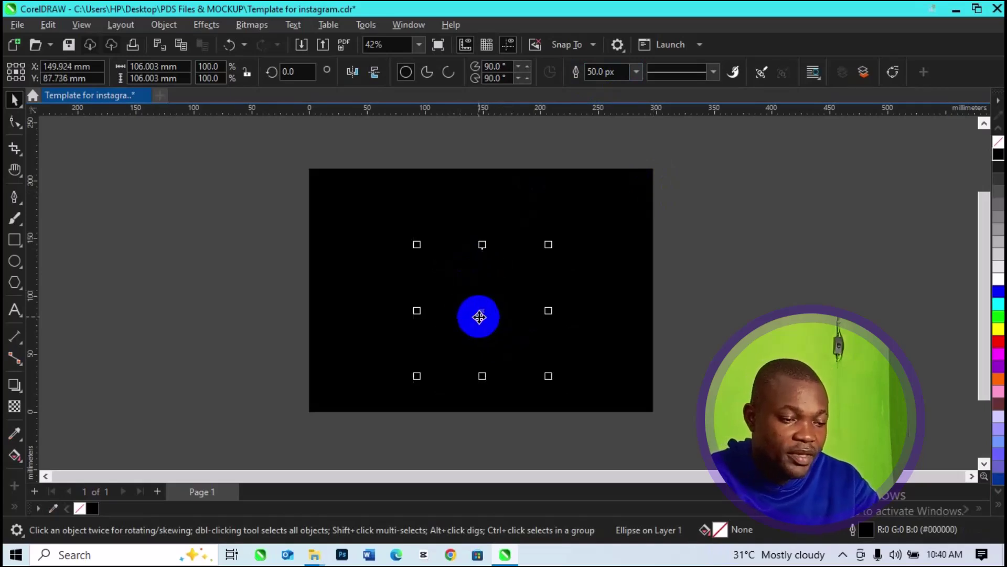
key("p")
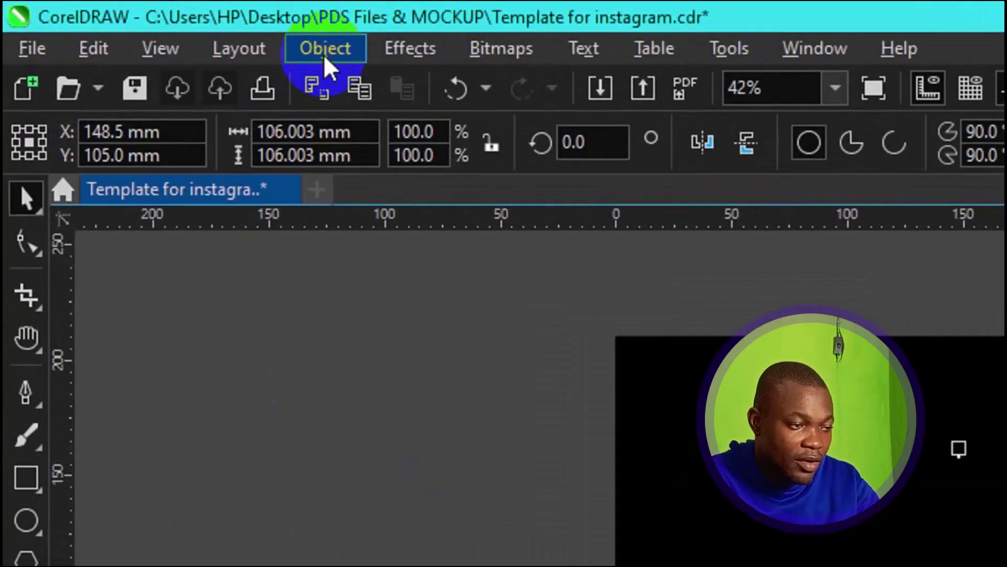
left_click(163, 27)
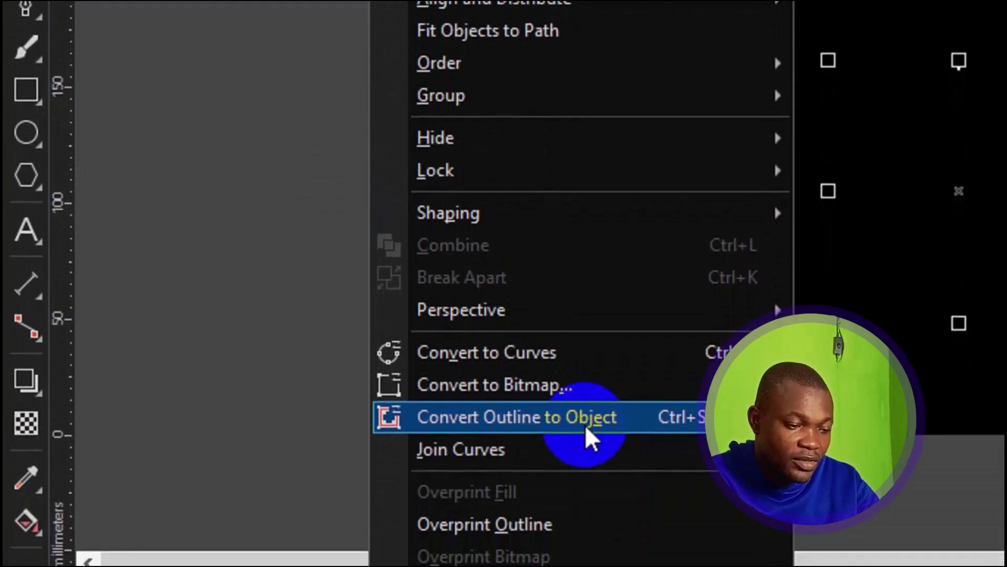
left_click(585, 424)
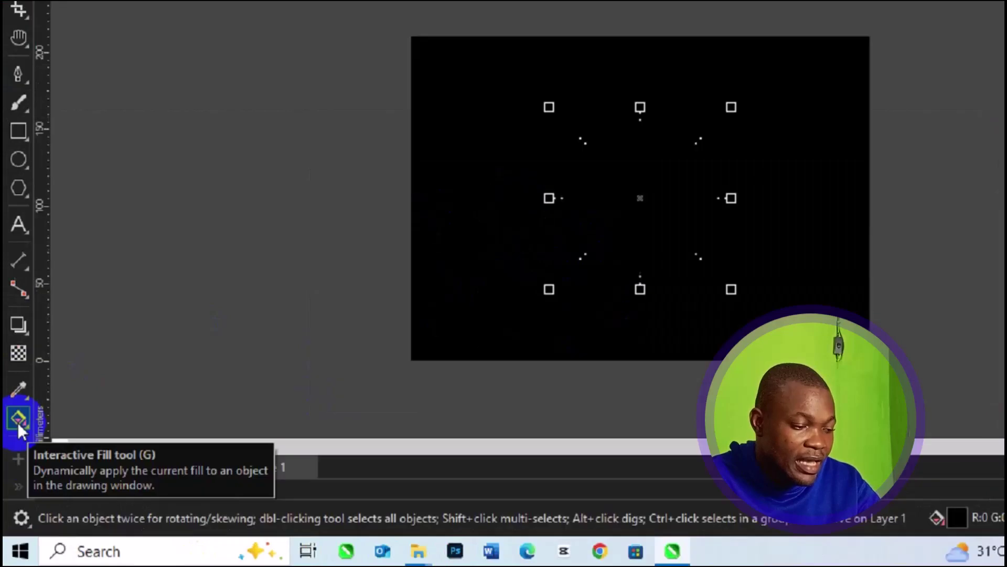
Step: Apply a vertical linear fountain fill to the ring with Interactive Fill, black at its top edge and white at its bottom edge
left_click(15, 456)
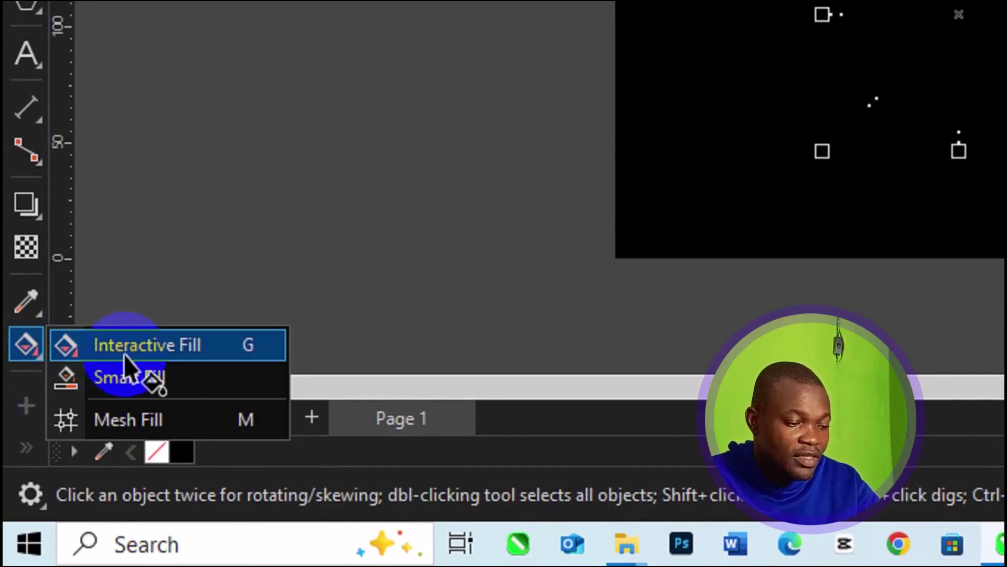
left_click(124, 354)
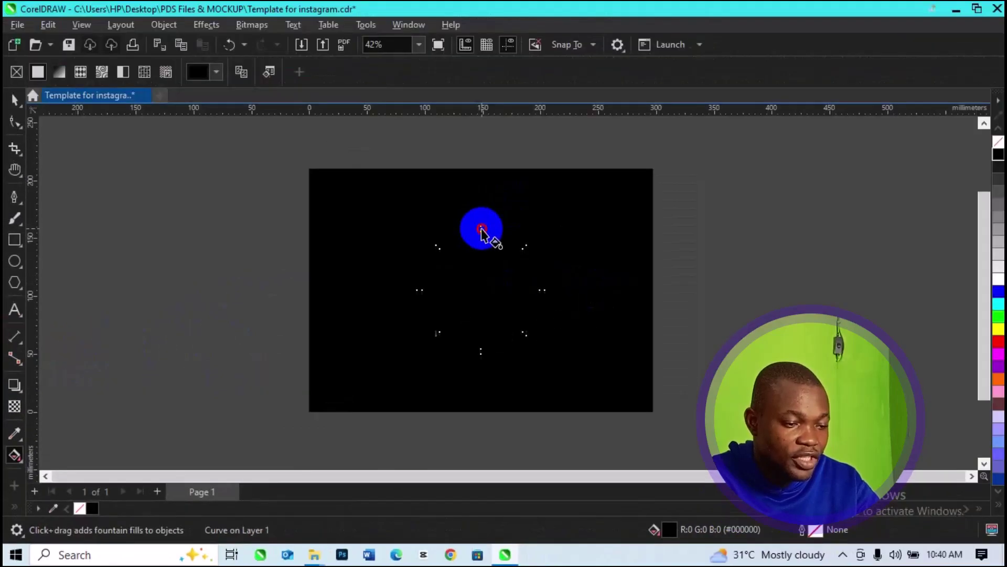
left_click_drag(481, 229, 482, 356)
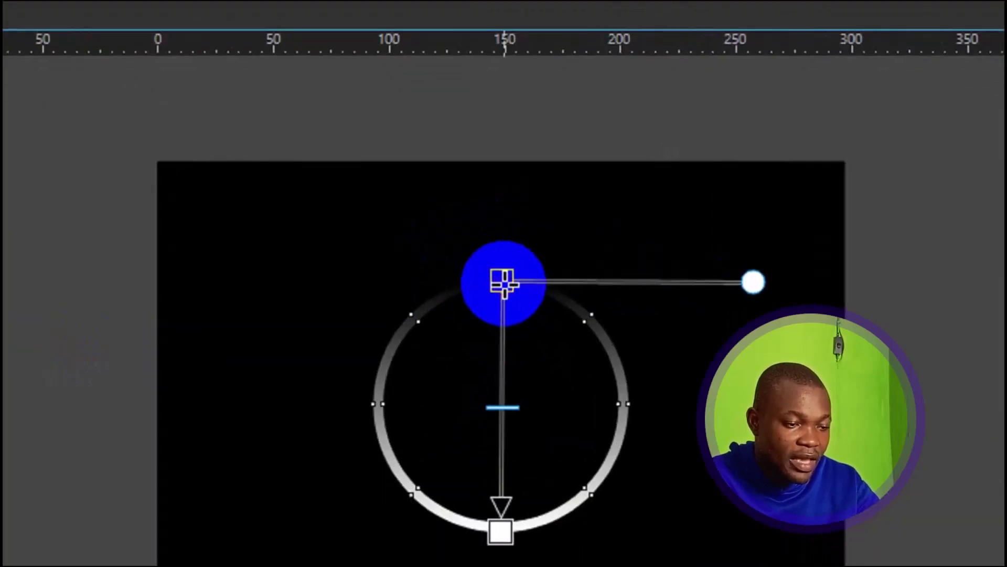
Step: Set the gradient node at the ring's top to red, RGB 242, 12, 12 (#F20C0C)
mouse_move(504, 284)
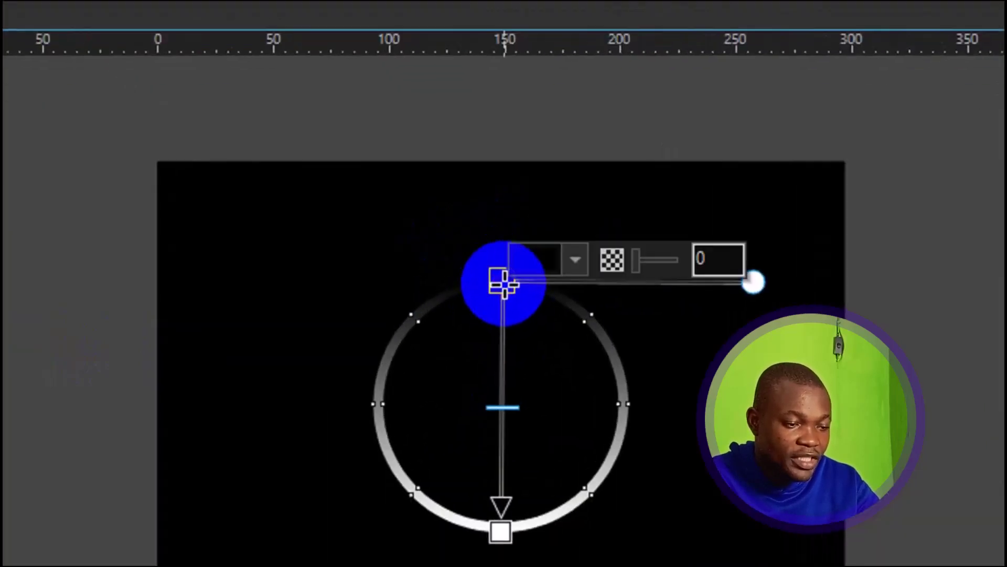
left_click(575, 262)
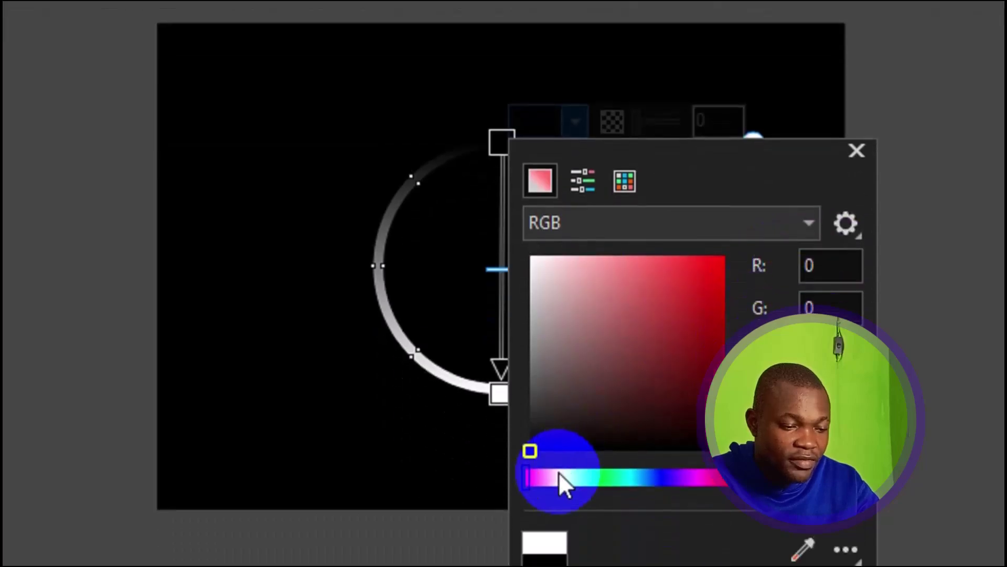
left_click(563, 436)
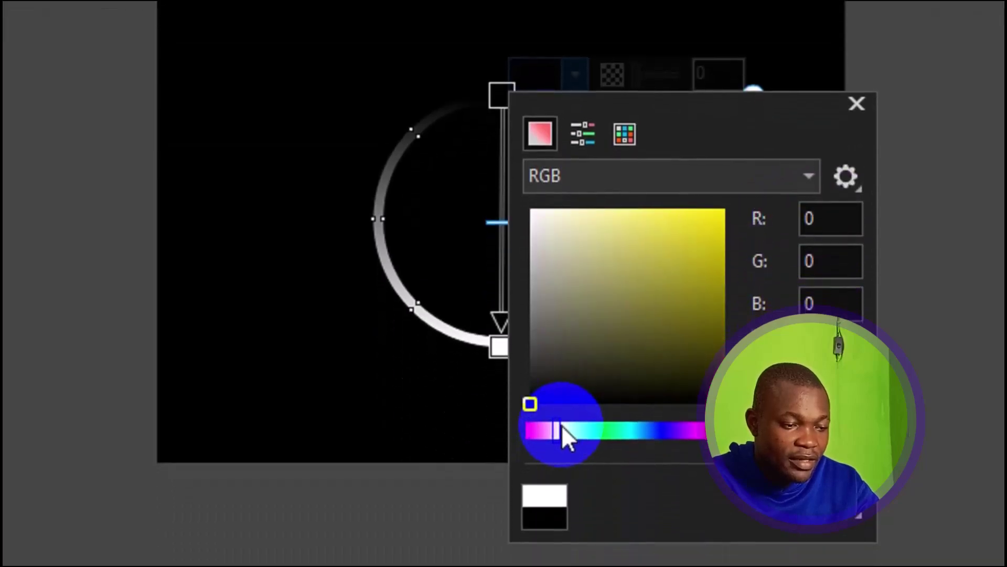
left_click_drag(563, 428, 567, 429)
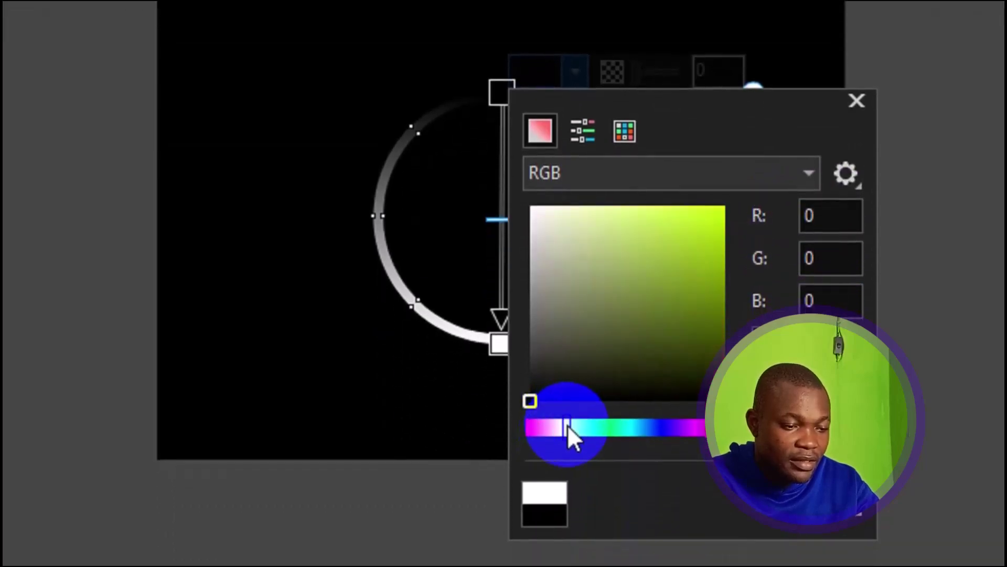
left_click(717, 216)
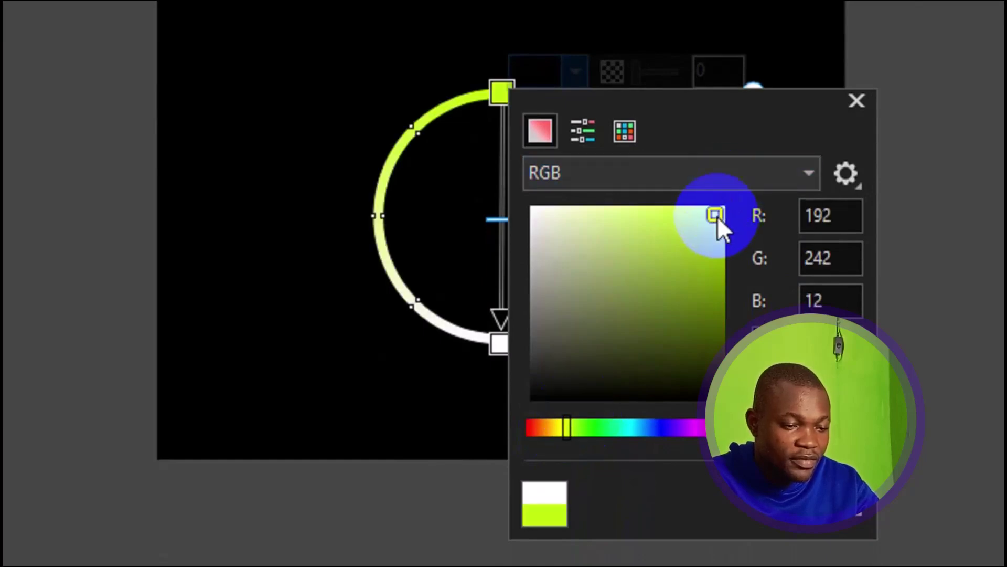
left_click_drag(583, 429, 526, 417)
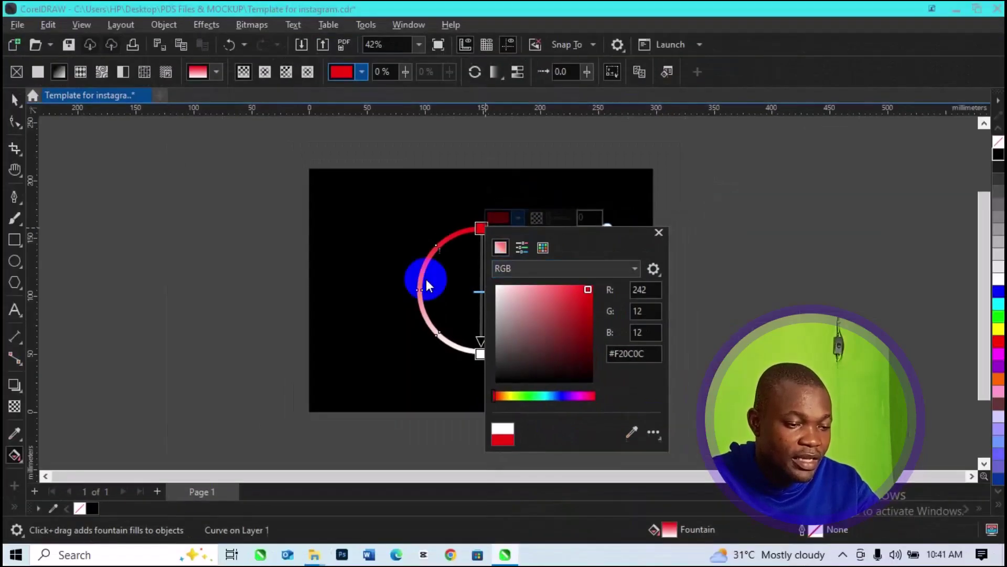
left_click(421, 291)
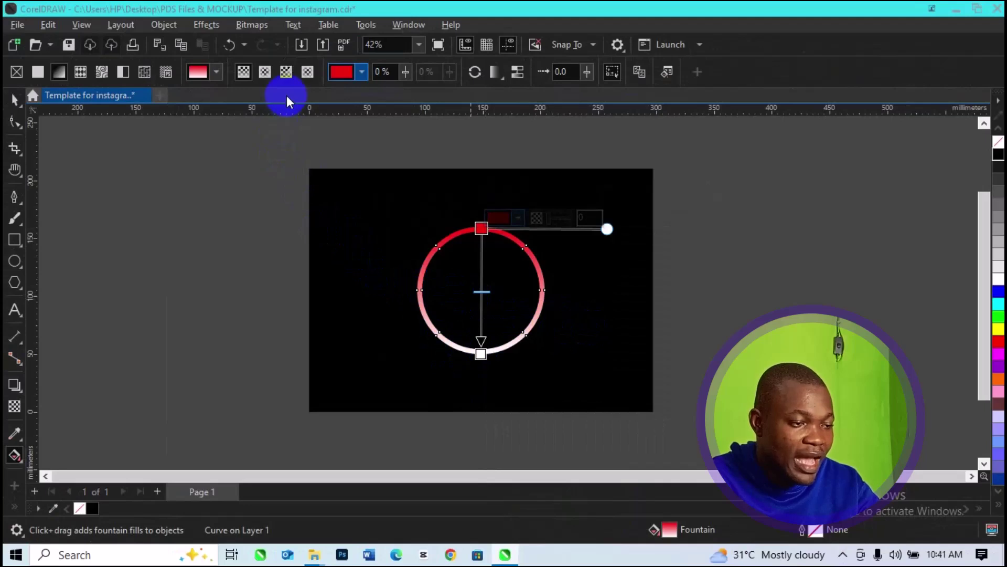
left_click(217, 75)
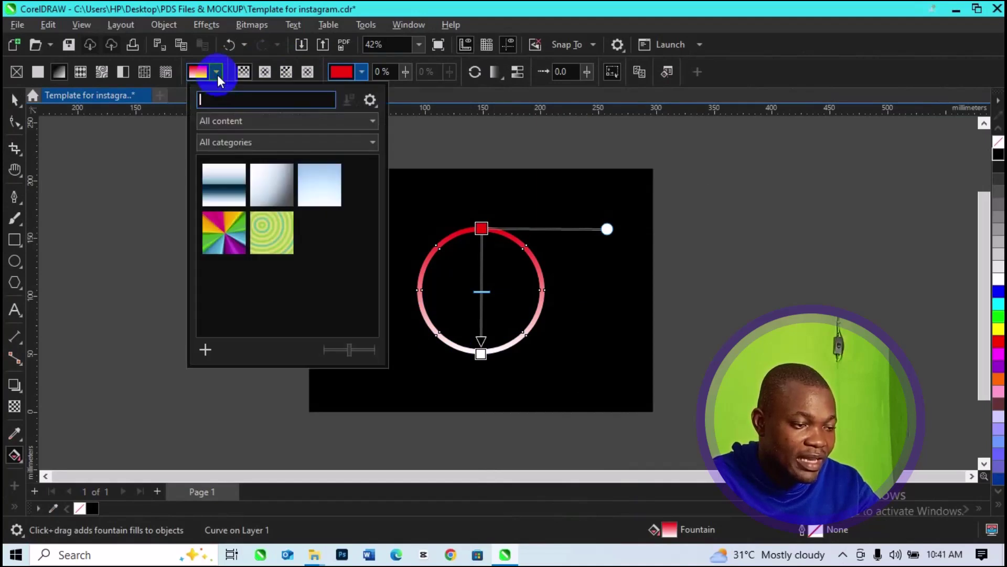
left_click(243, 142)
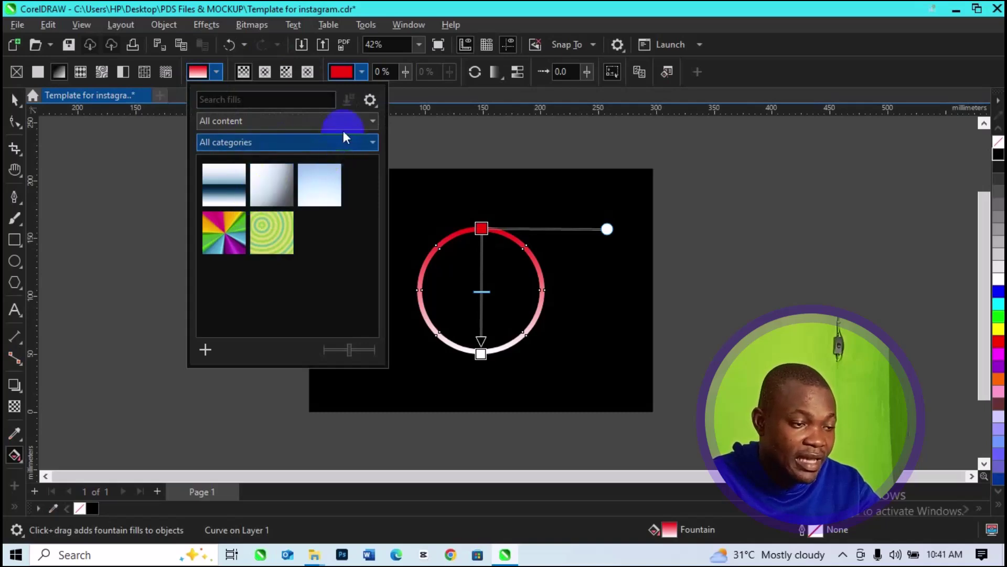
left_click(361, 149)
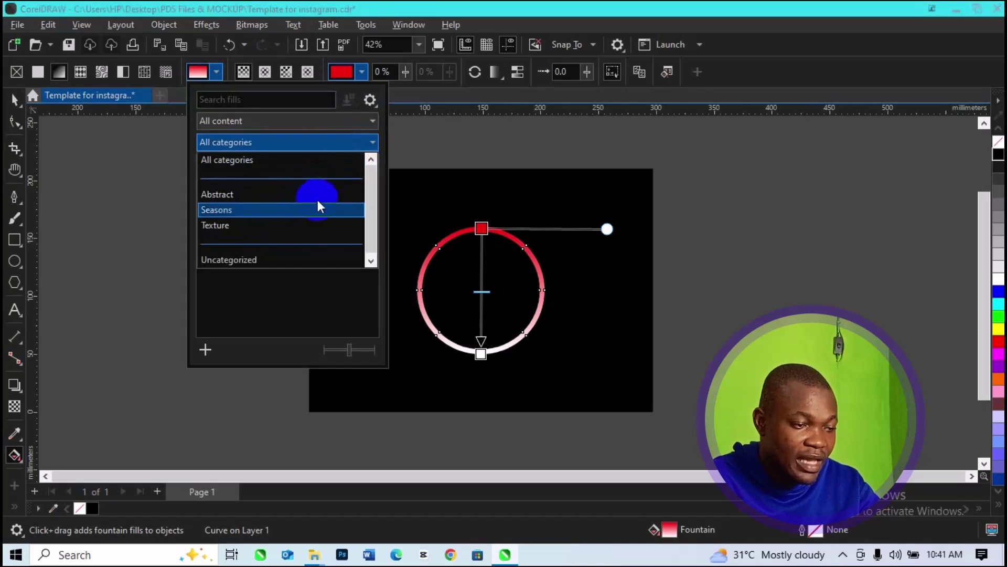
left_click(369, 121)
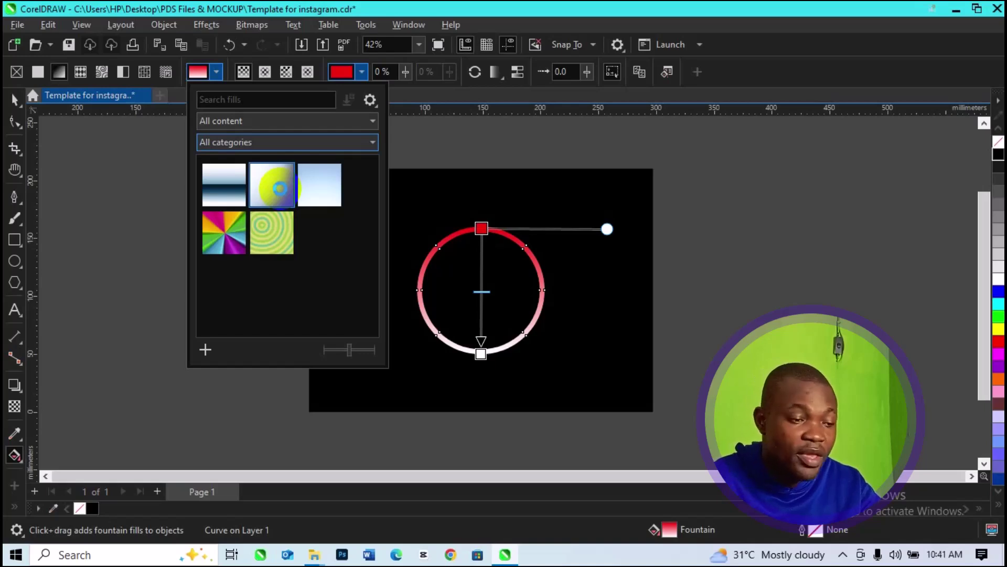
left_click(462, 265)
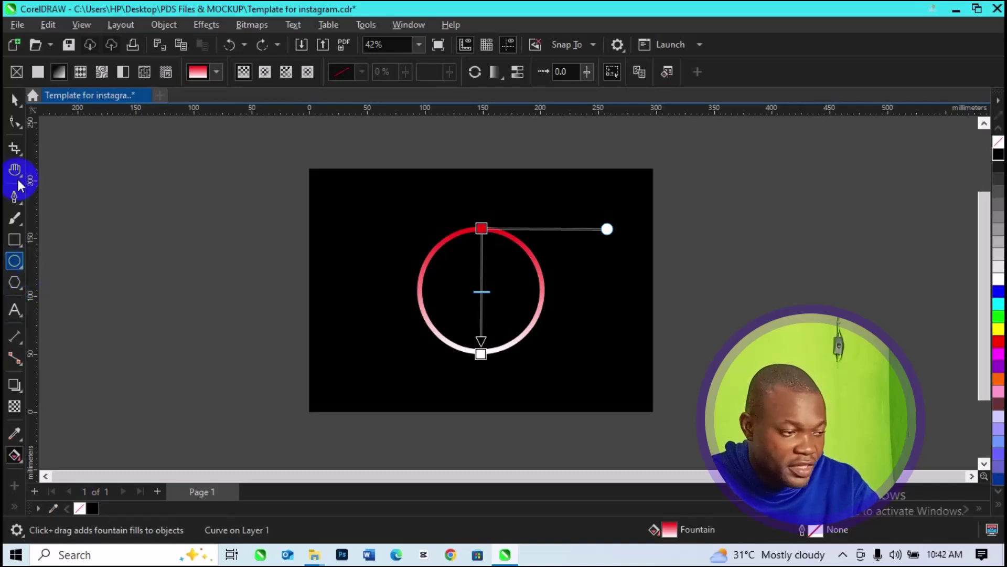
Step: Draw a straight horizontal line about 191 mm long below the ring with the Pen tool
left_click(14, 198)
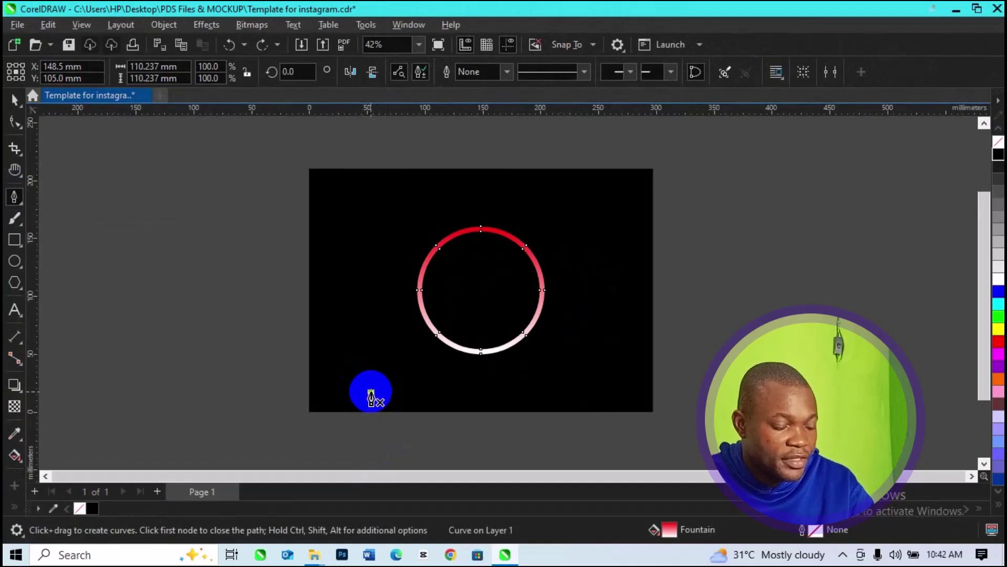
left_click(371, 391)
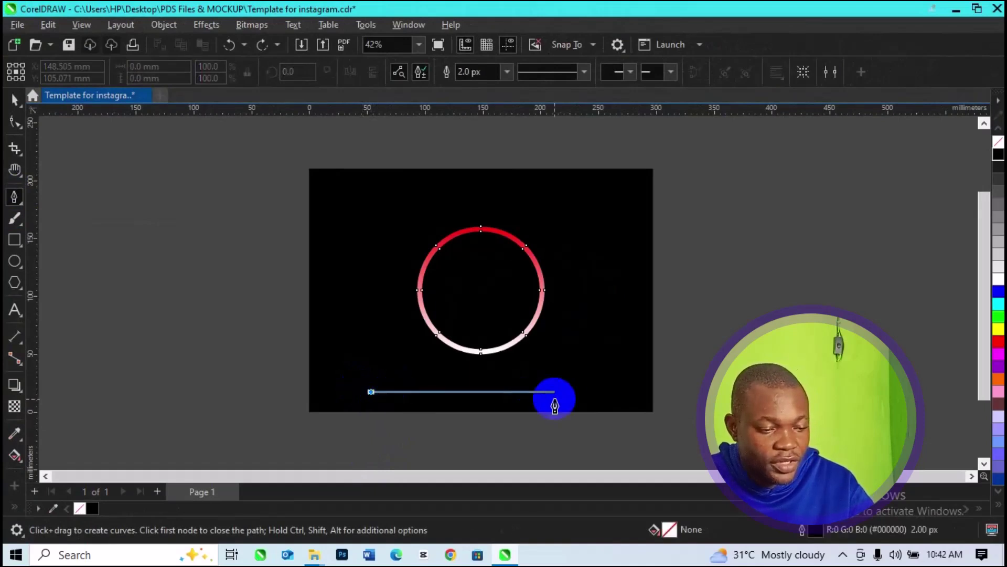
double_click(591, 392)
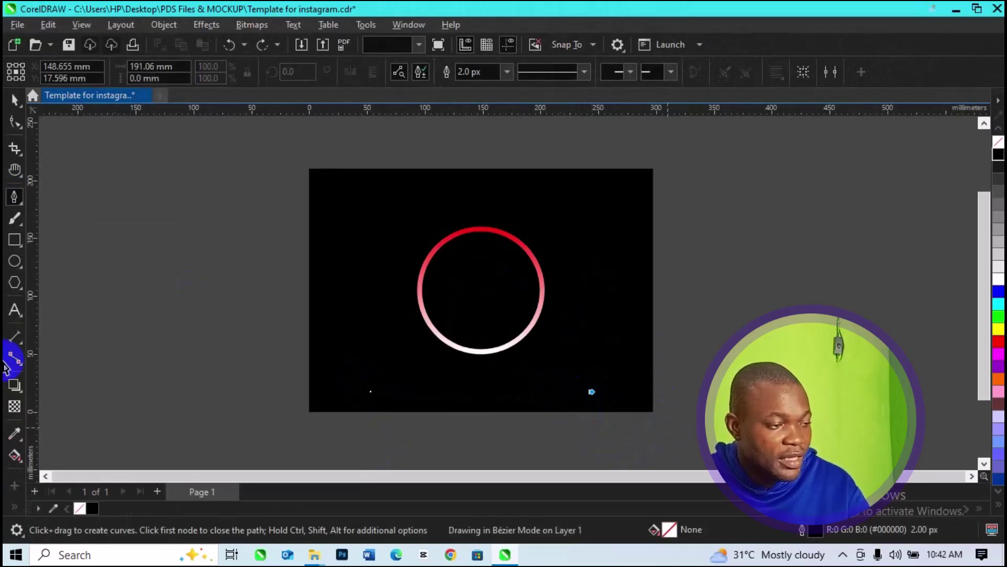
left_click(14, 99)
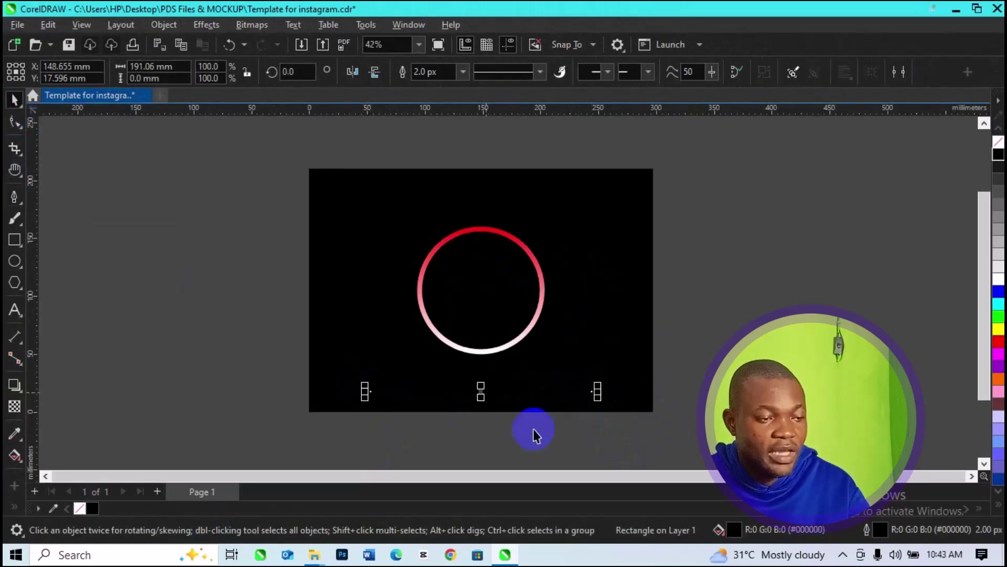
Step: Set the outline width of the horizontal line below the ring to 60 px
left_click(423, 72)
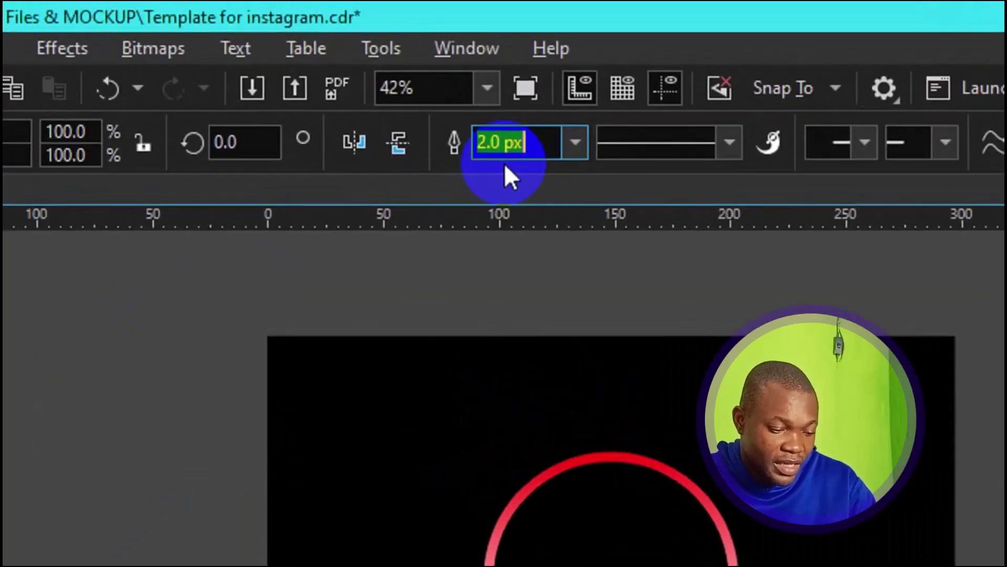
left_click(504, 162)
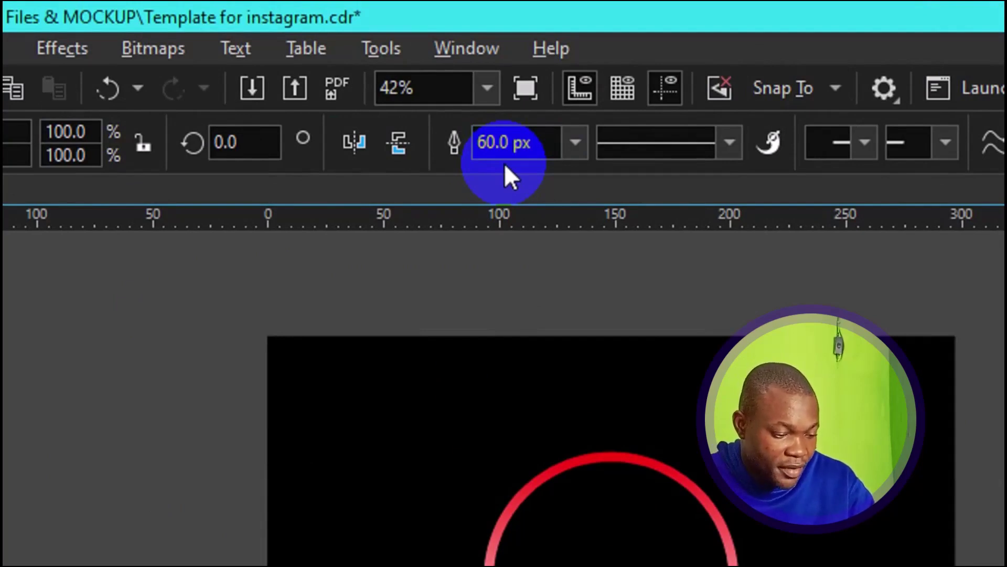
scroll(505, 163, "up", 1)
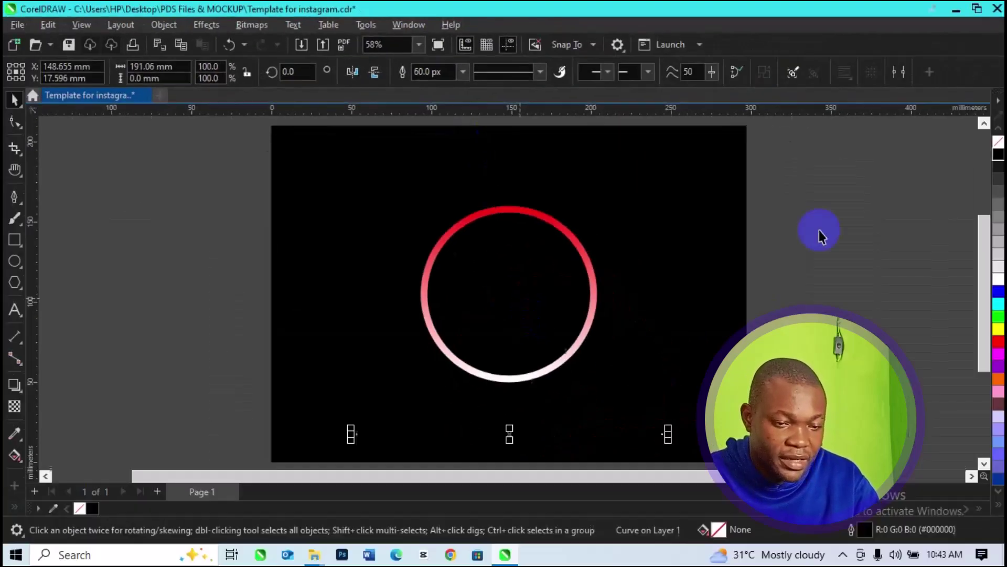
left_click_drag(989, 268, 989, 274)
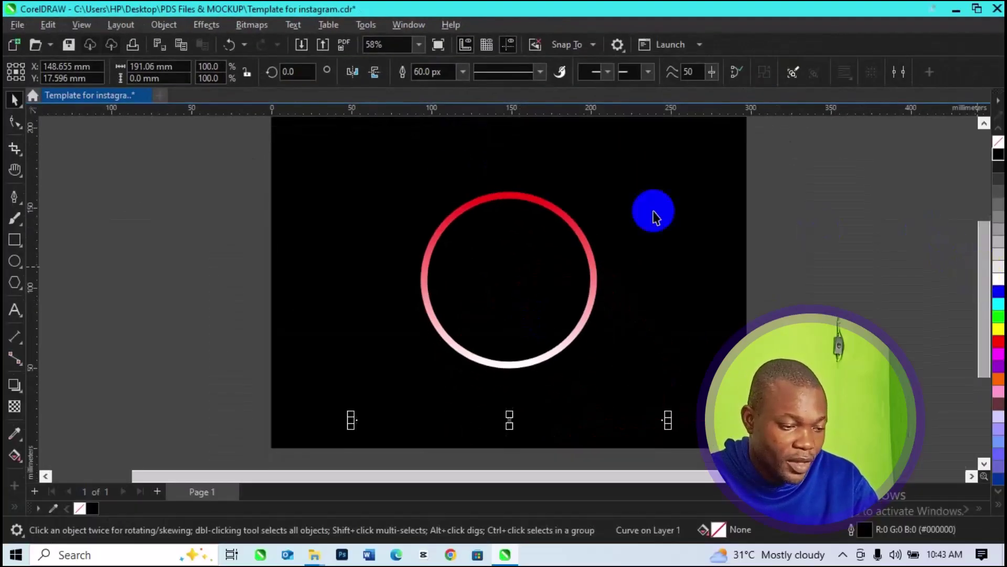
Step: Convert the outline of the horizontal line to an object
left_click(14, 261)
left_click(14, 454)
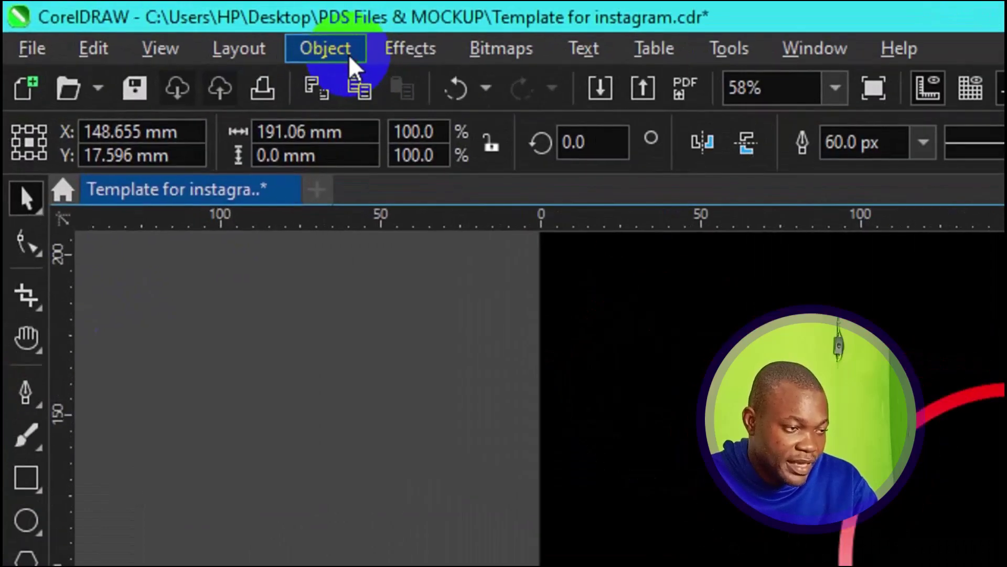
left_click(348, 56)
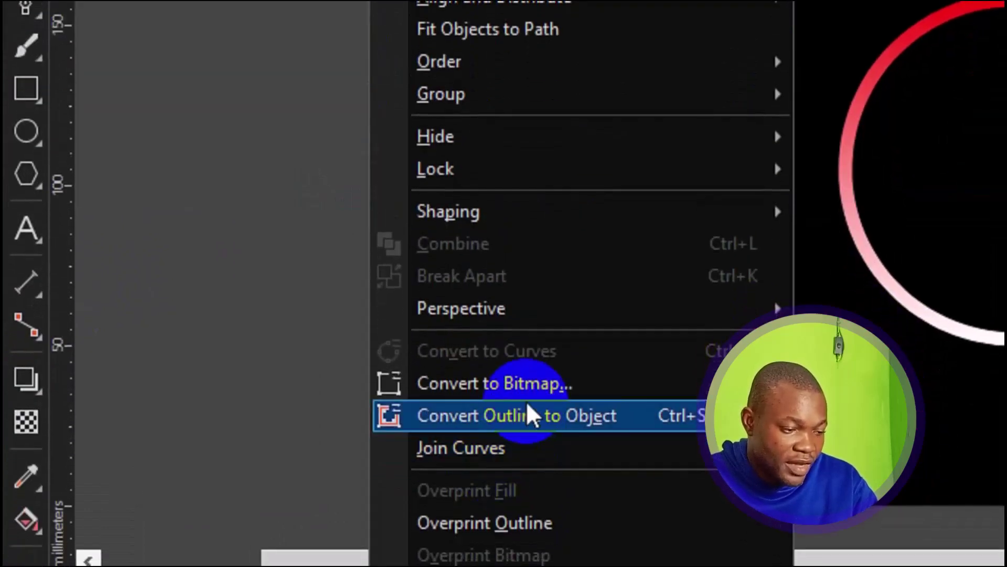
left_click(559, 414)
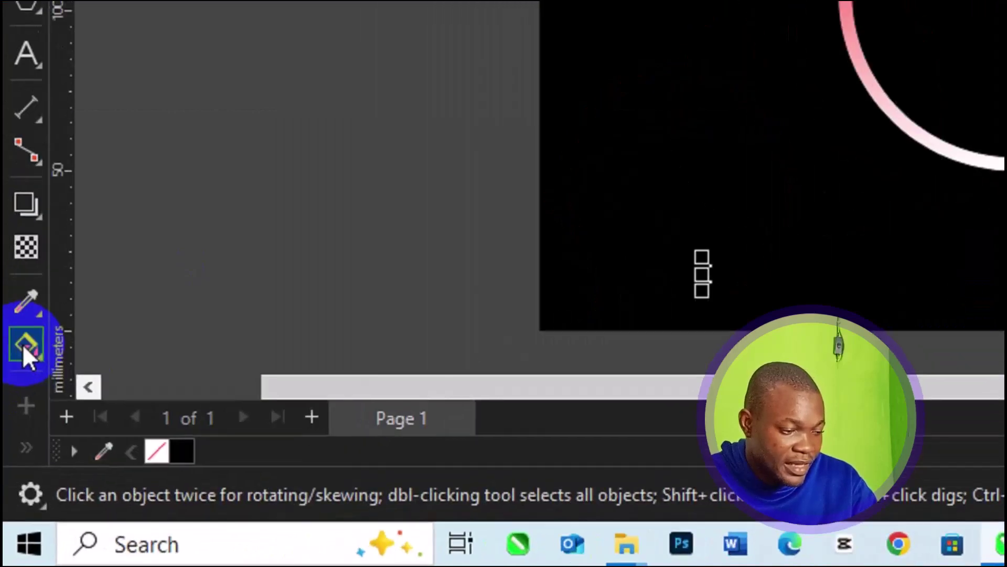
Step: Apply a horizontal linear fountain fill to the bar below the ring, yellow at its left end and white at its right end
left_click(22, 344)
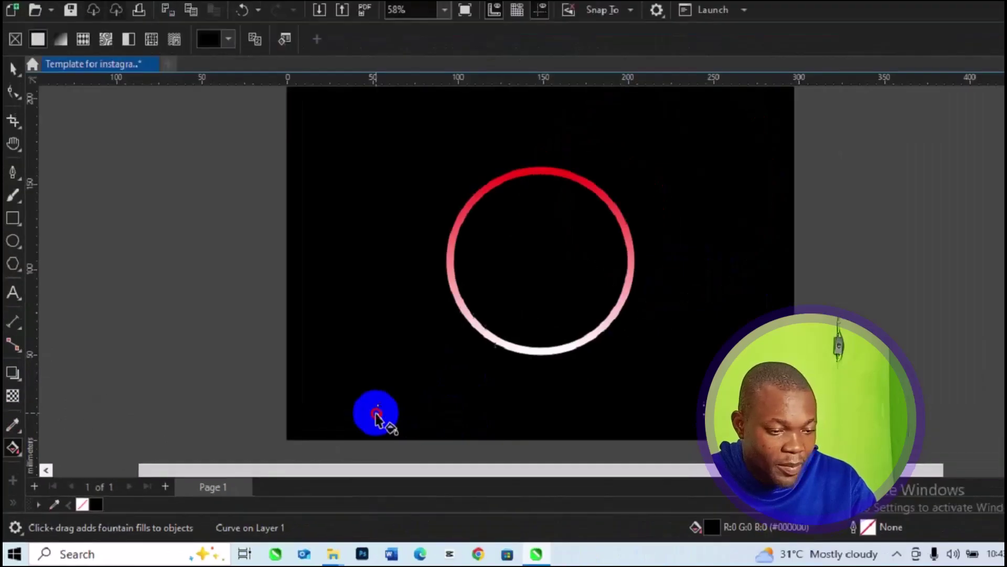
left_click_drag(355, 422, 651, 422)
left_click(356, 423)
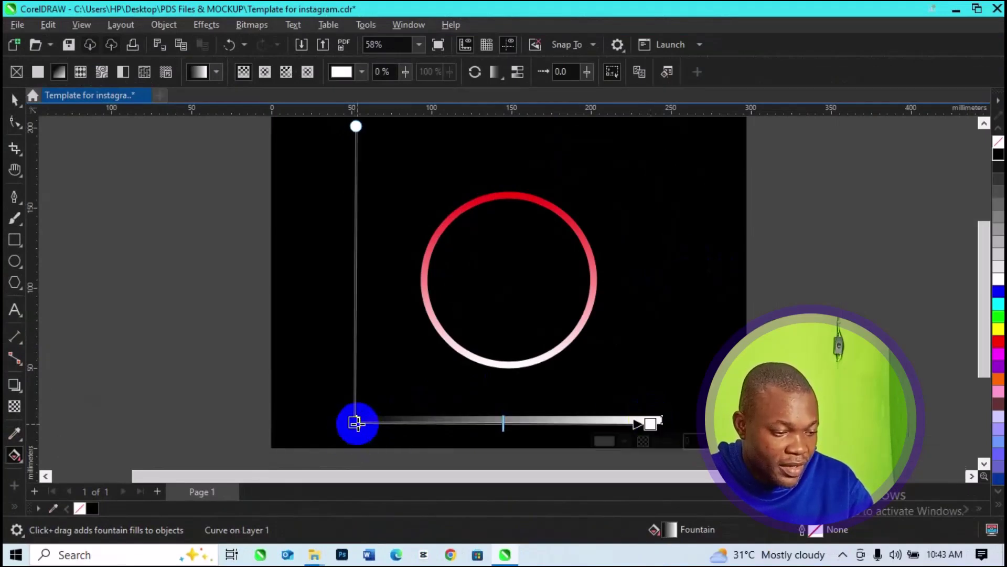
left_click(356, 422)
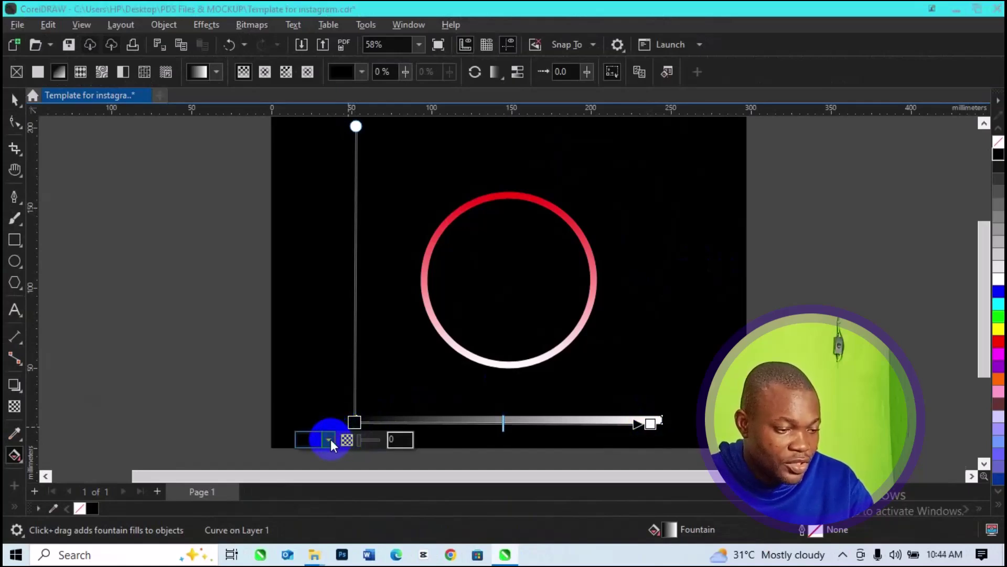
left_click(330, 439)
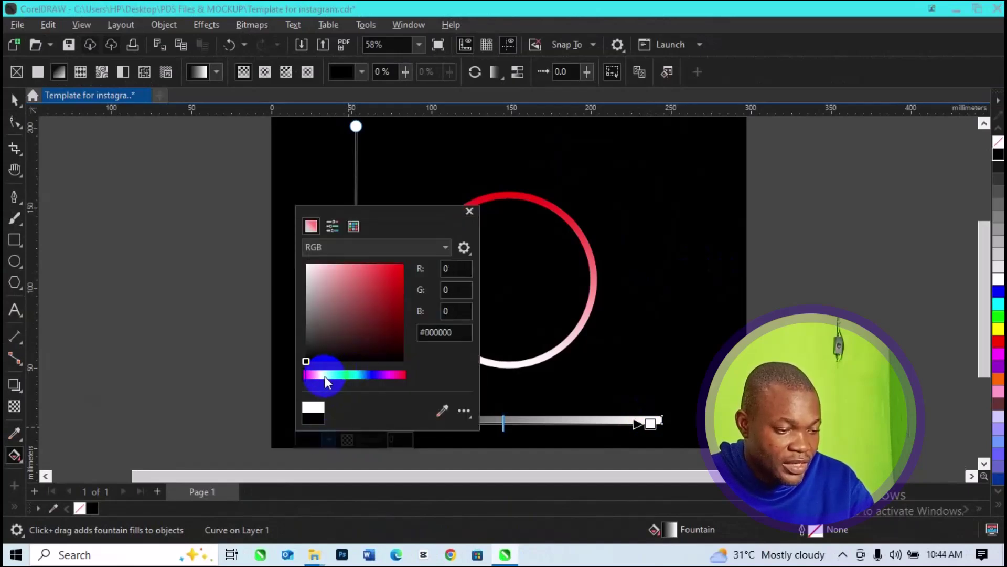
left_click(323, 375)
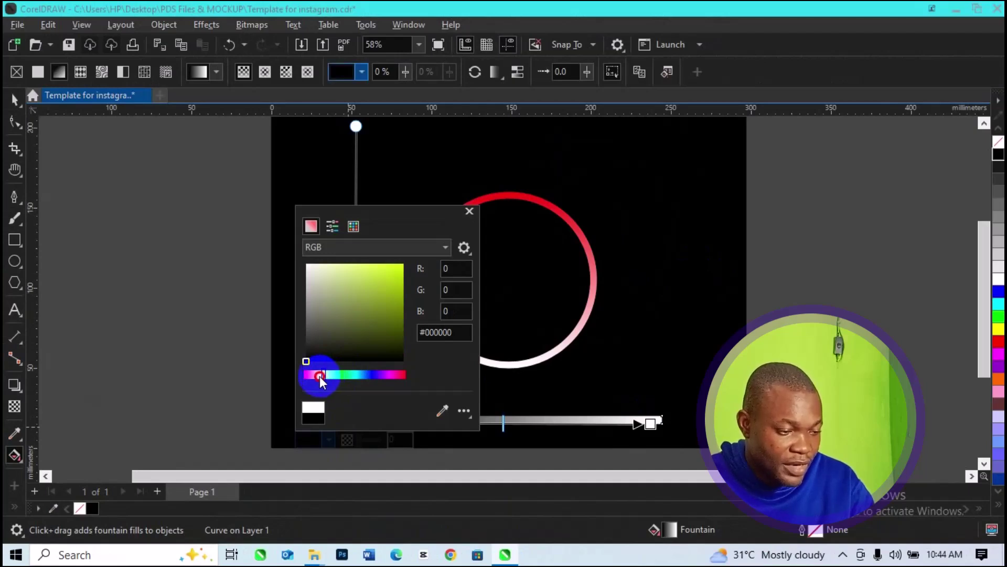
left_click(396, 269)
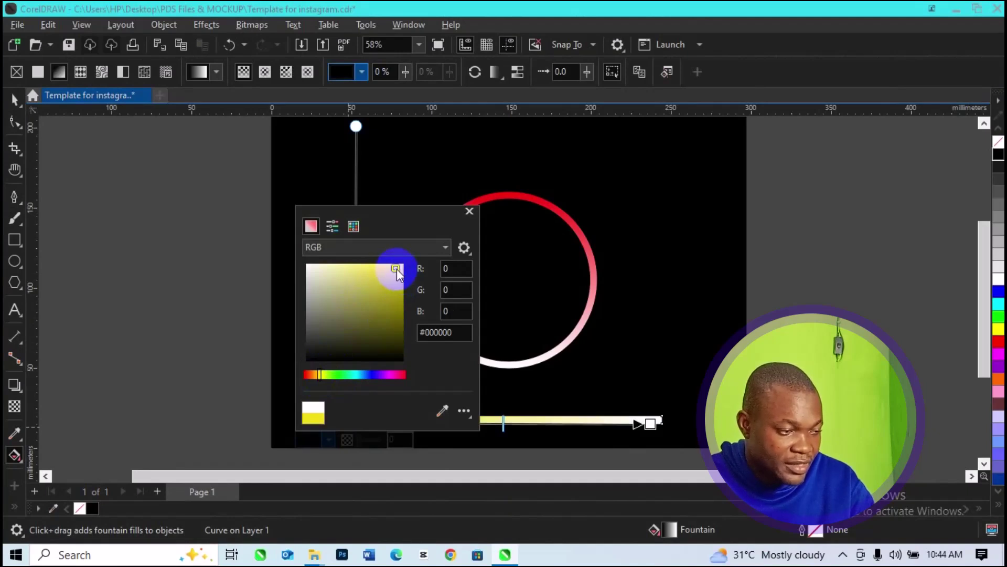
left_click(12, 104)
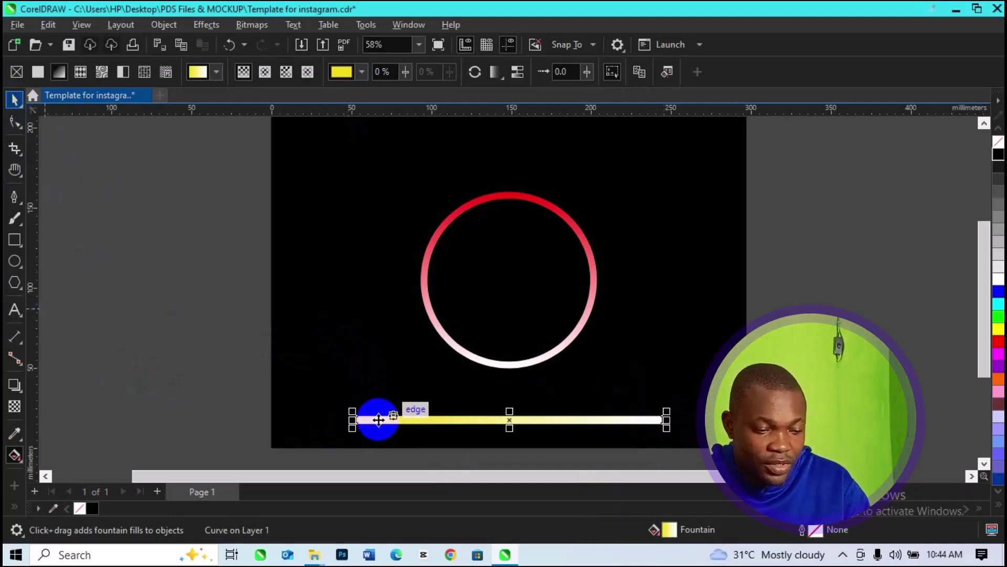
key("space")
key("space")
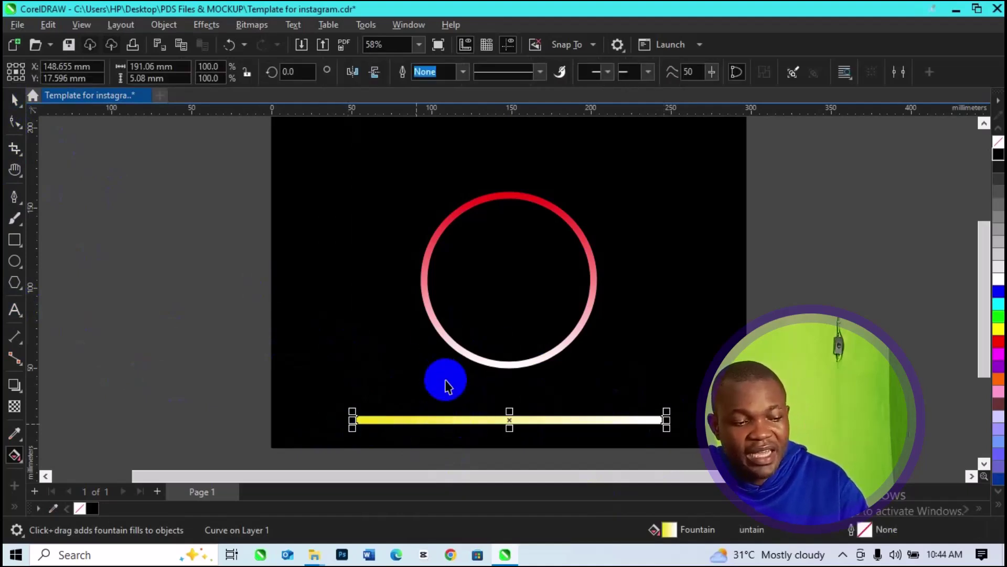
Step: Copy all properties of the red-and-white ring onto the yellow bar below it
left_click(486, 361)
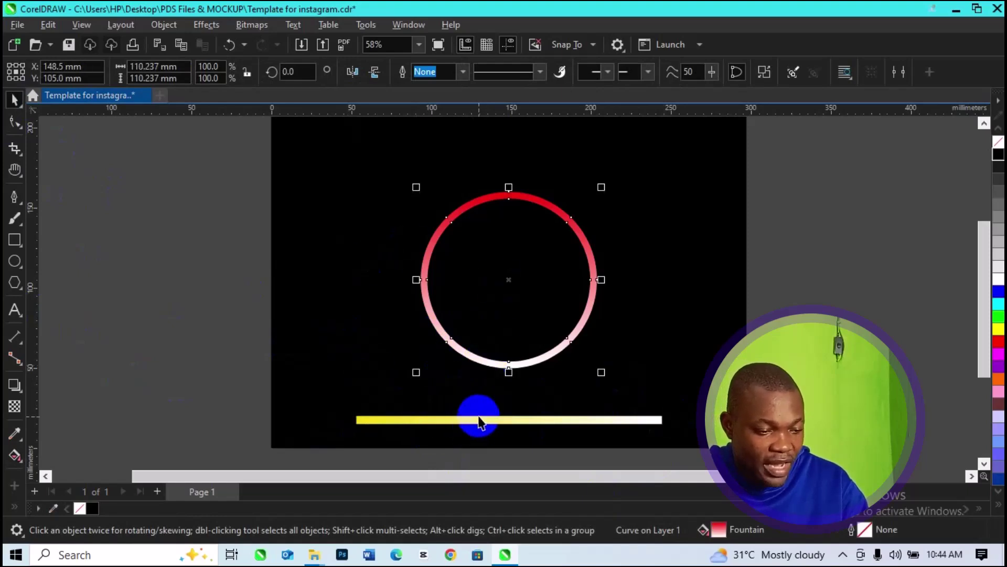
left_click(479, 415)
left_click(524, 365)
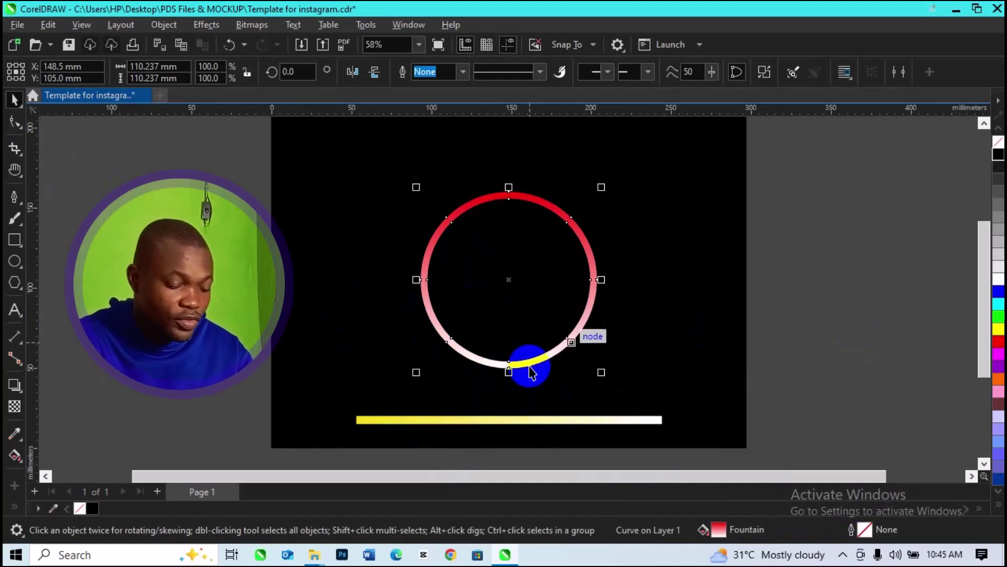
left_click_drag(564, 342, 582, 419)
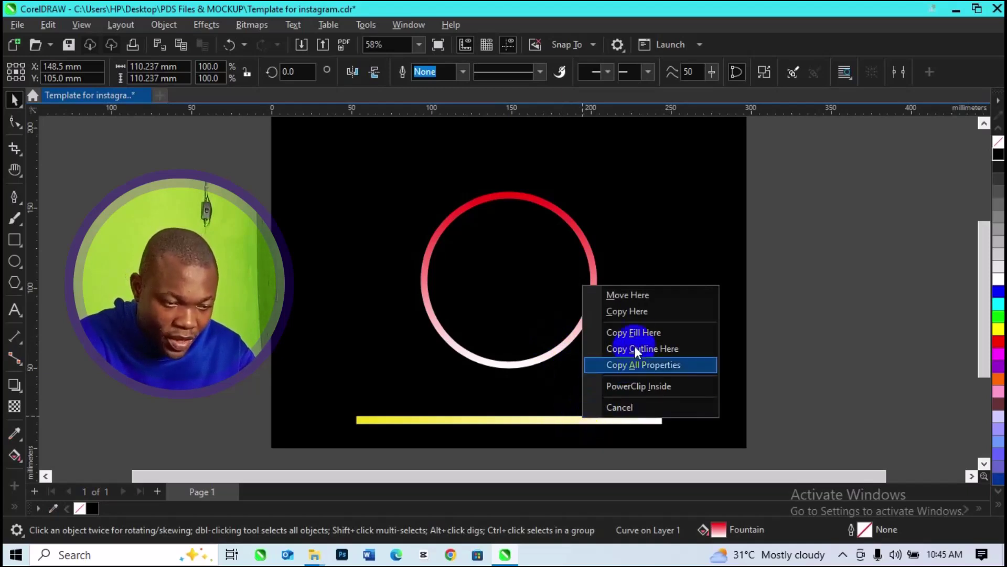
left_click(667, 361)
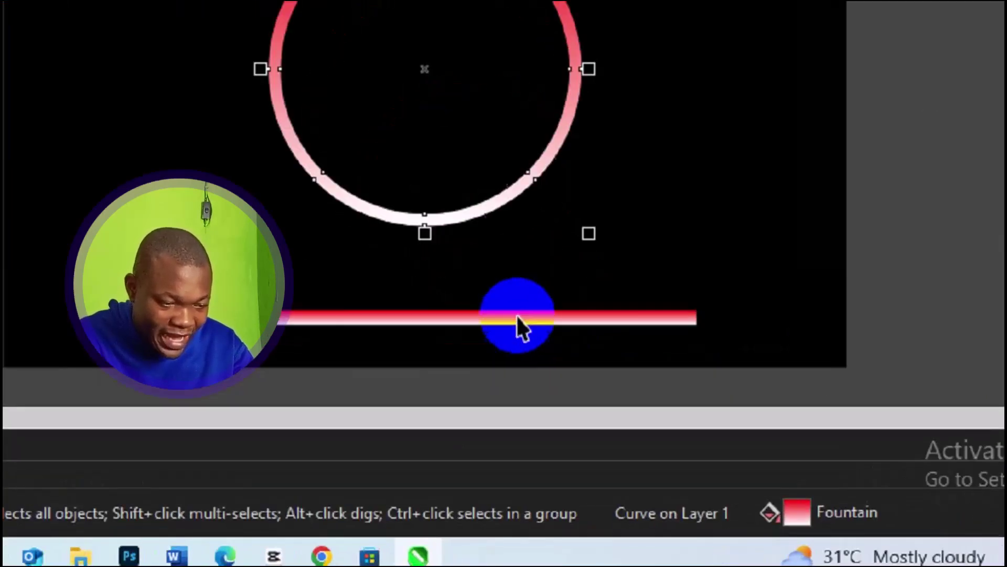
Step: Redirect the bar's linear fountain fill horizontally, white at its left end and red at its right end, and deselect the bar
left_click(559, 419)
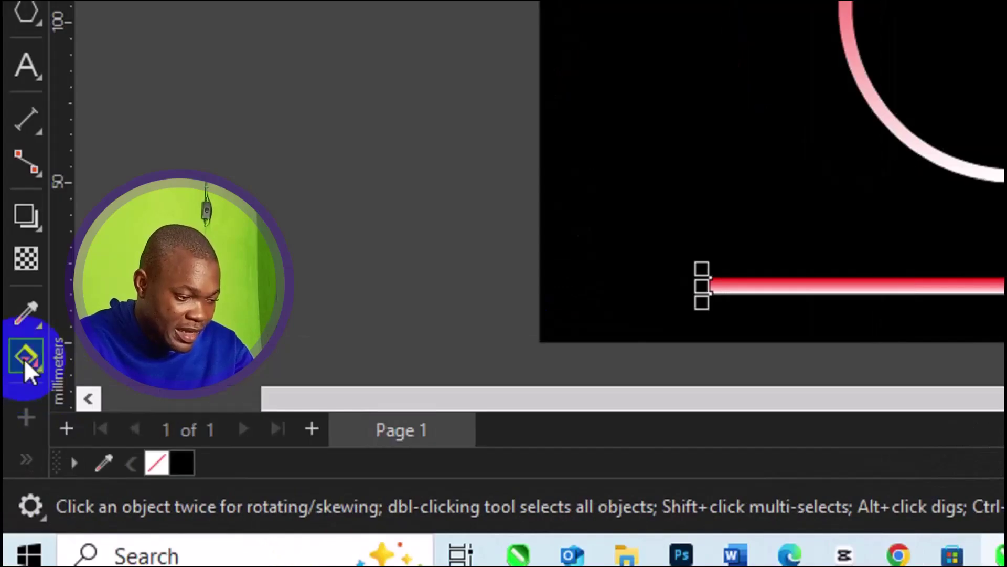
left_click(24, 360)
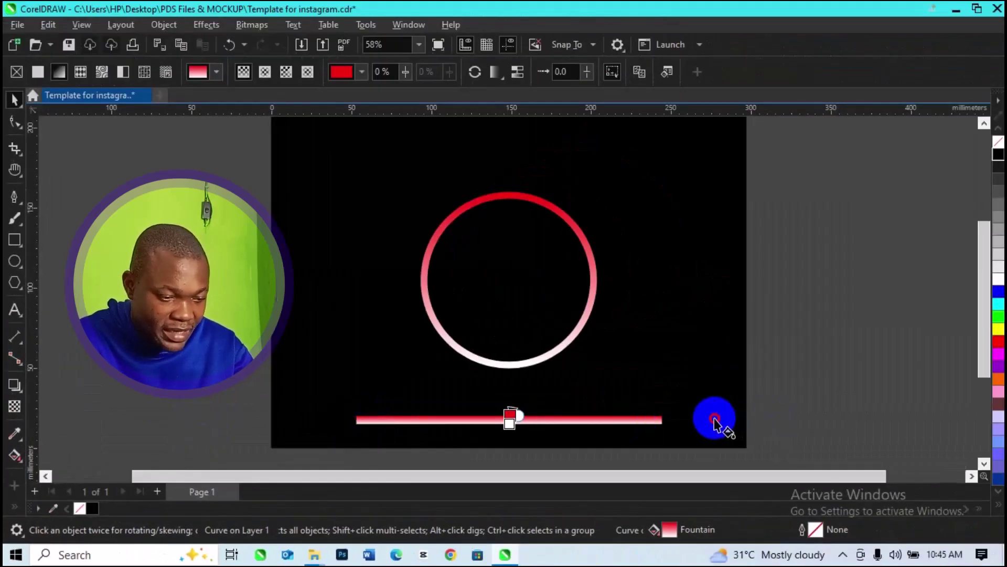
left_click_drag(354, 420, 713, 417)
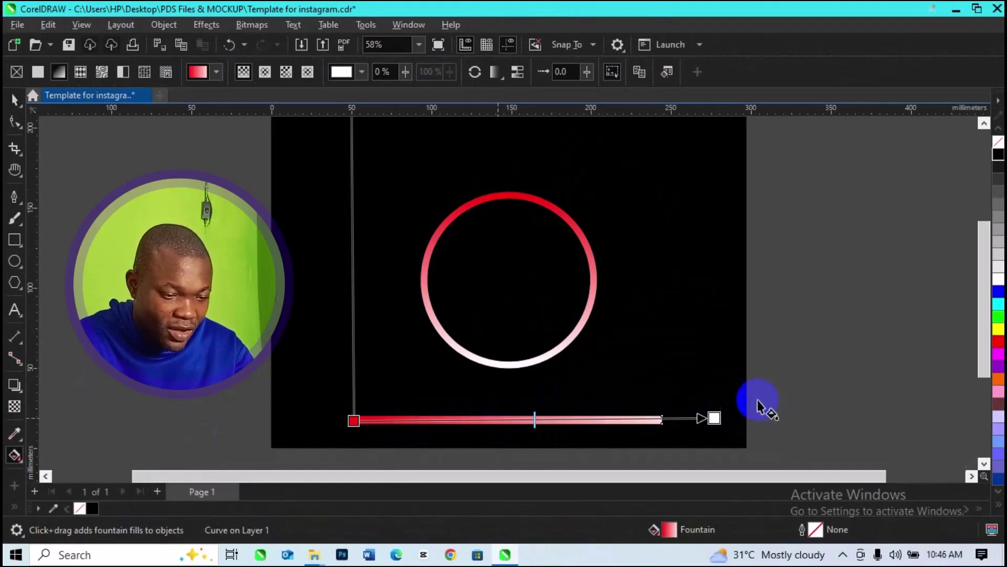
left_click_drag(493, 420, 353, 404)
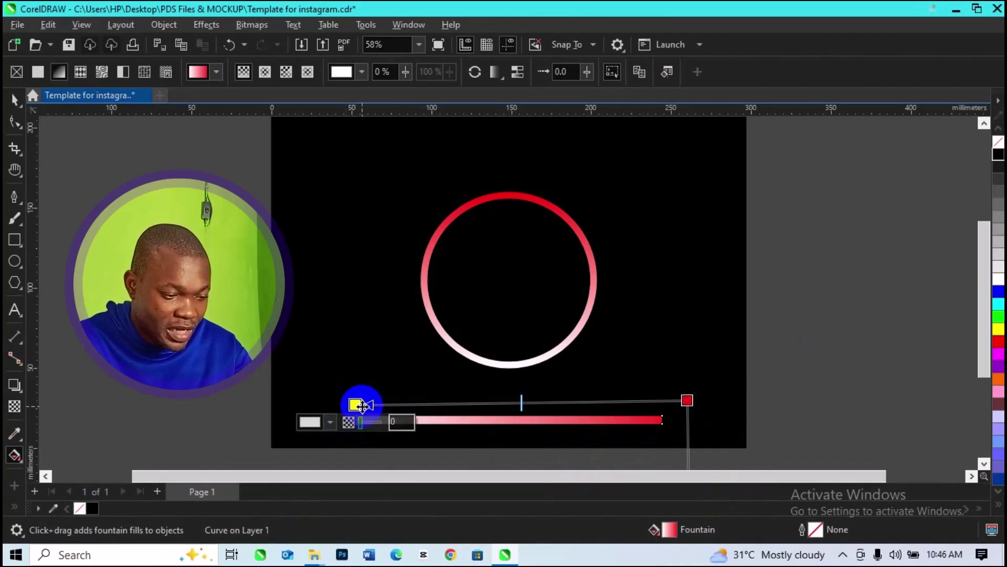
left_click_drag(353, 404, 352, 397)
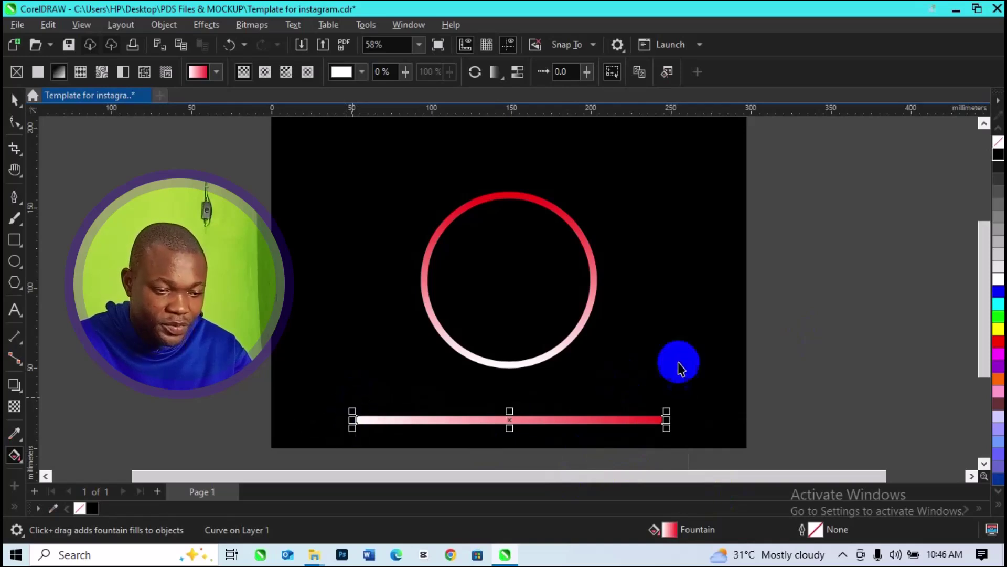
left_click(766, 322)
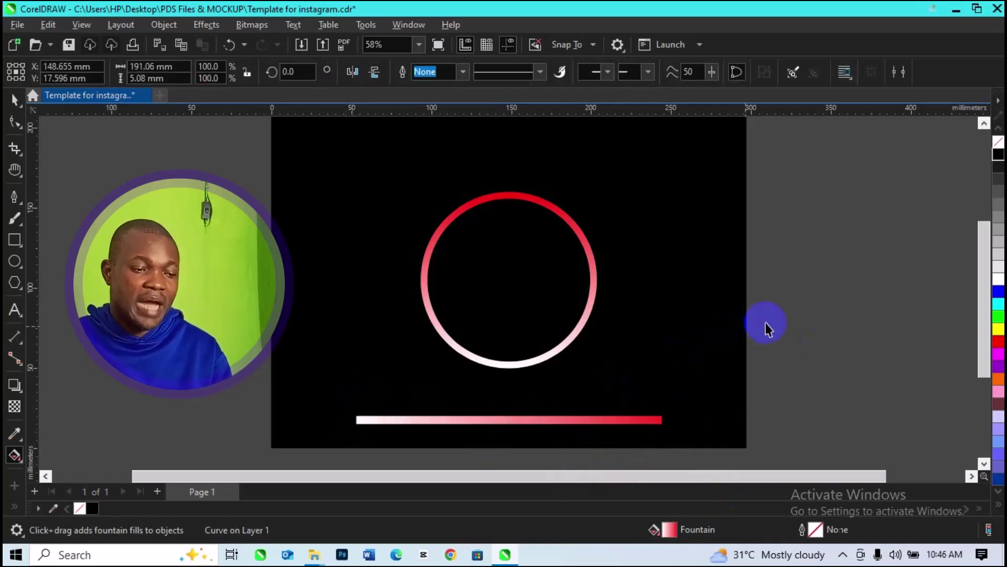
key("space")
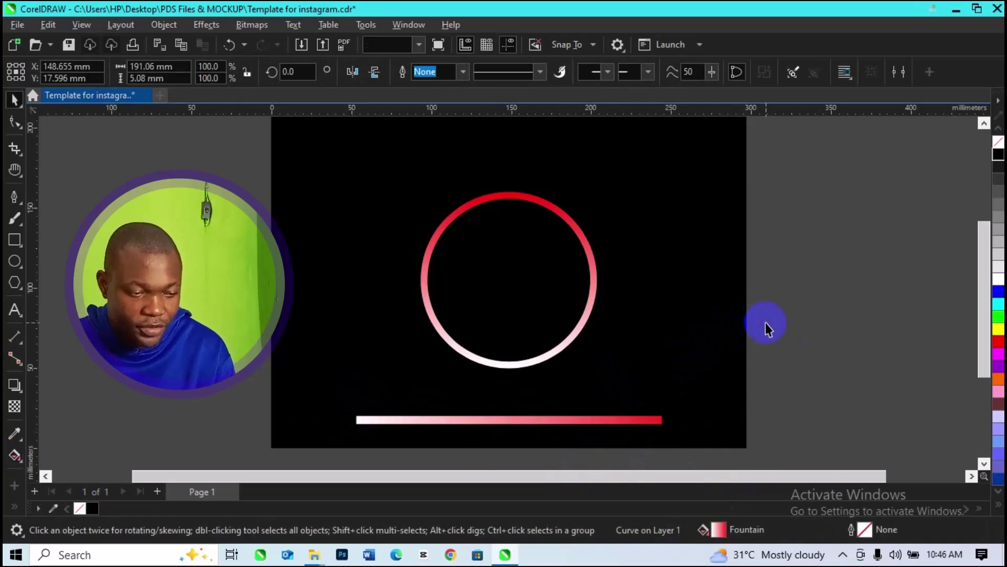
left_click(766, 323)
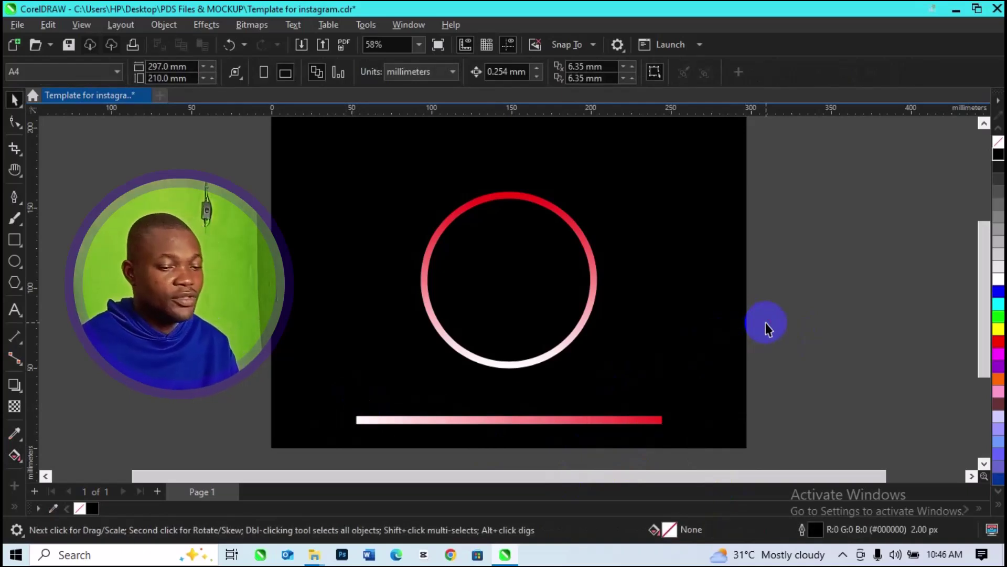